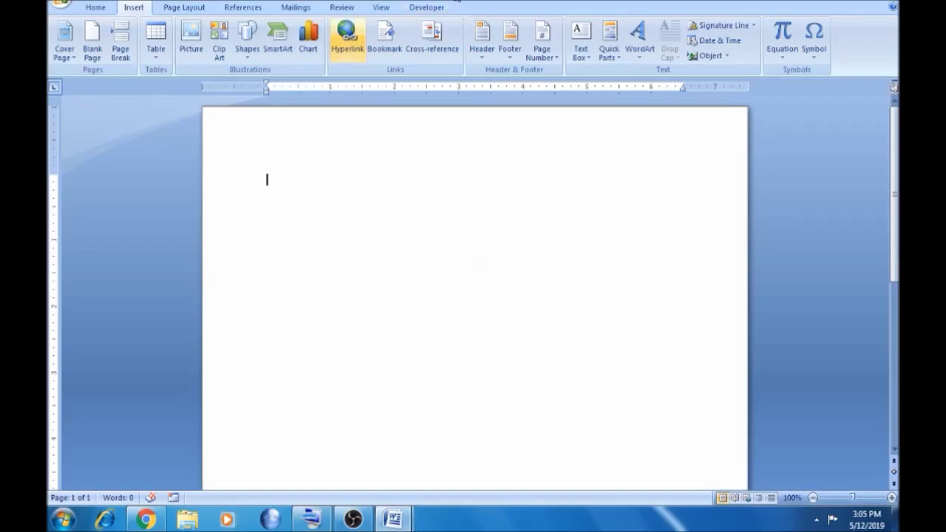
- Insert a table with six columns and seven rows at the start of the blank document
click(158, 59)
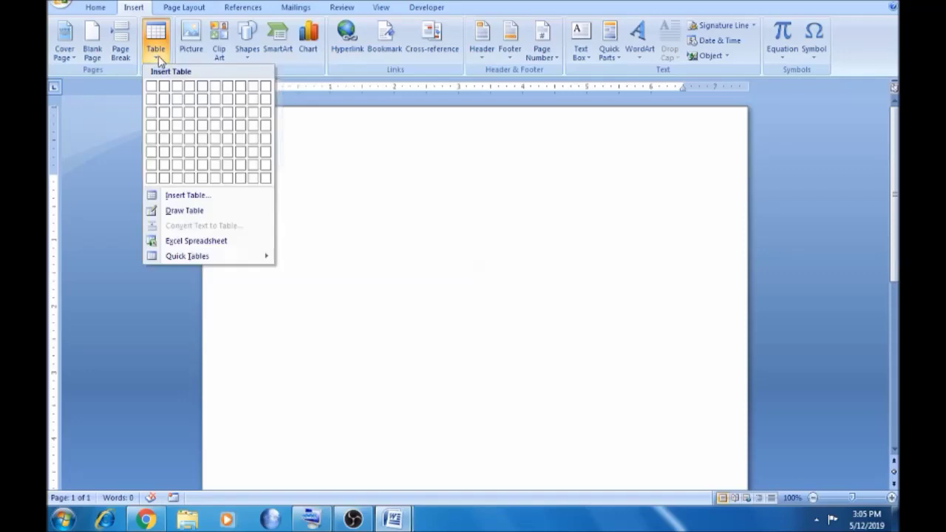
click(363, 152)
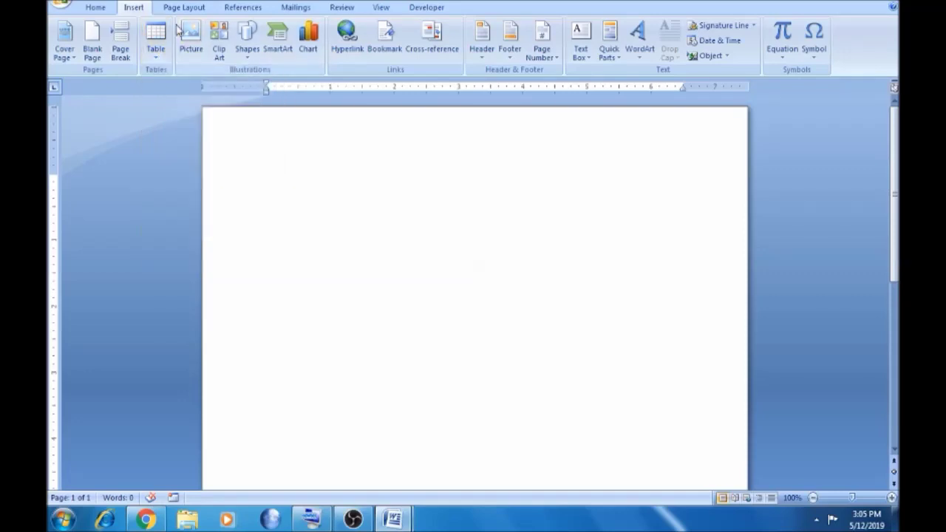
click(81, 10)
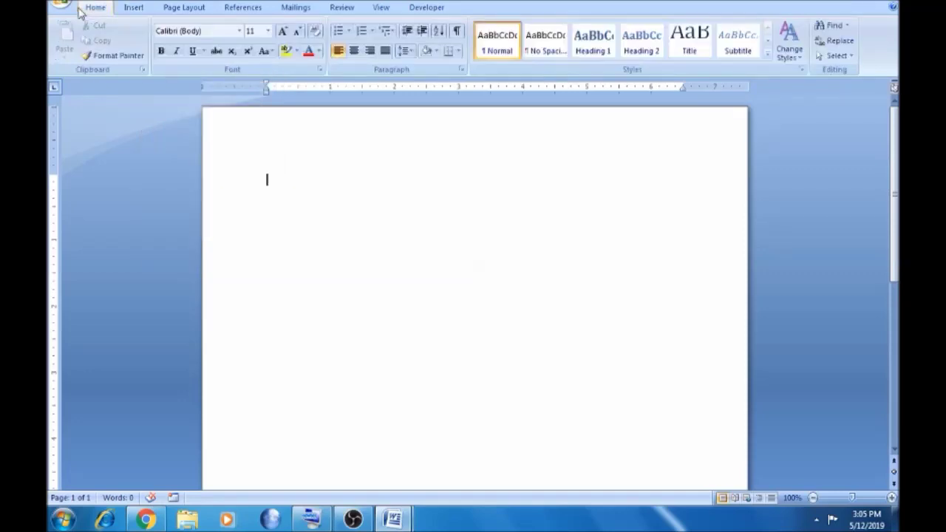
click(131, 9)
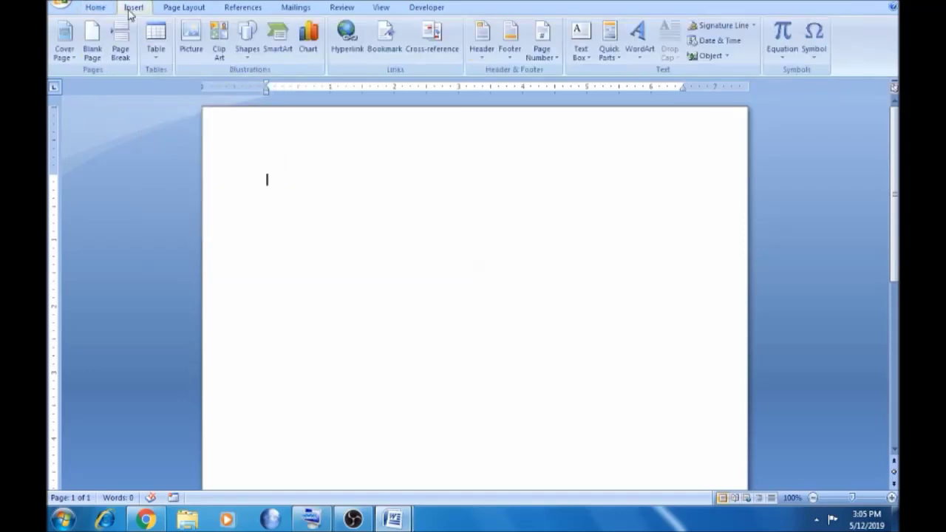
click(155, 63)
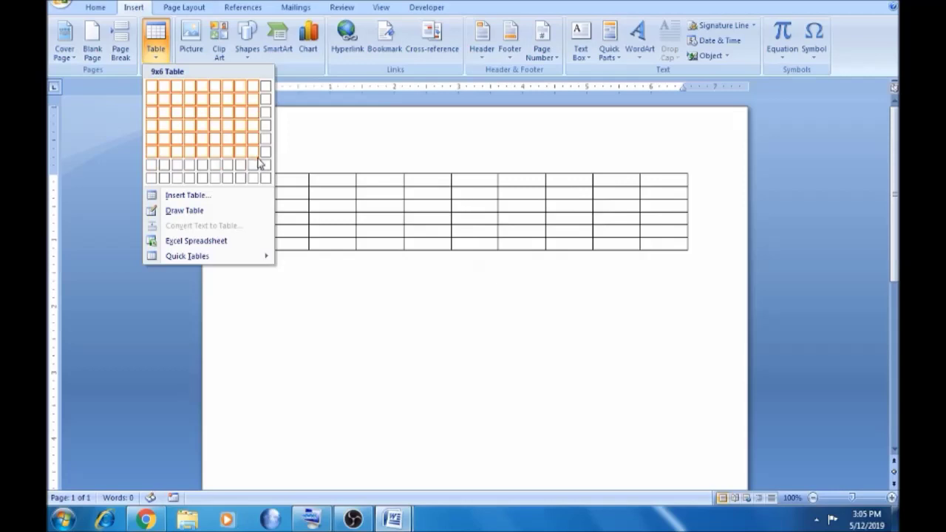
click(219, 167)
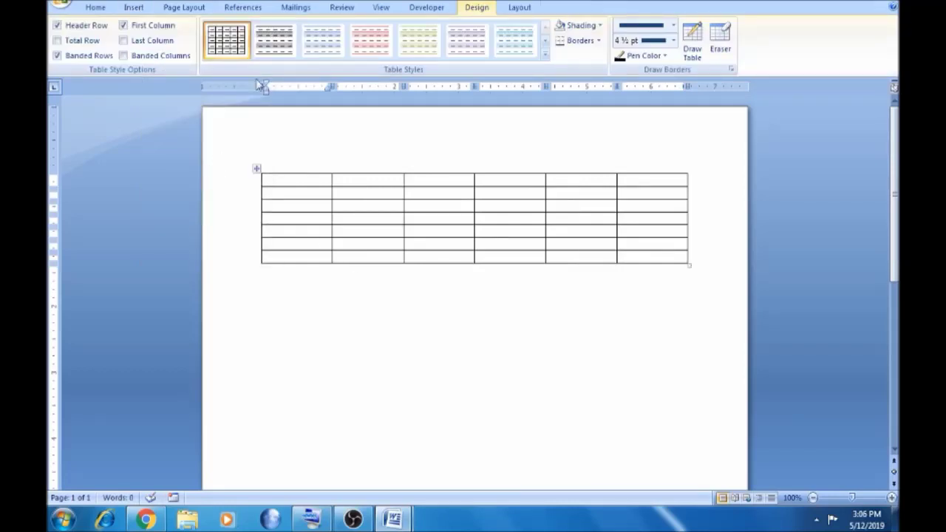
click(134, 7)
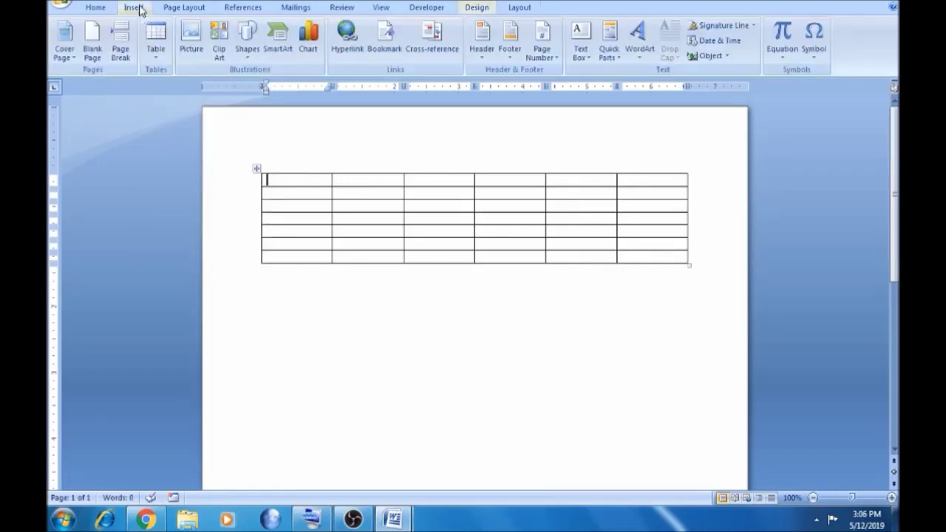
click(156, 59)
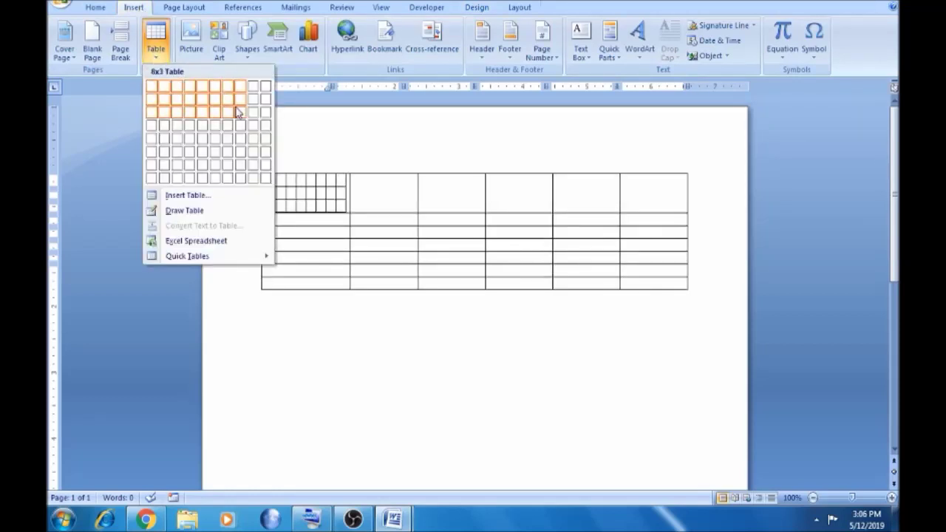
click(399, 111)
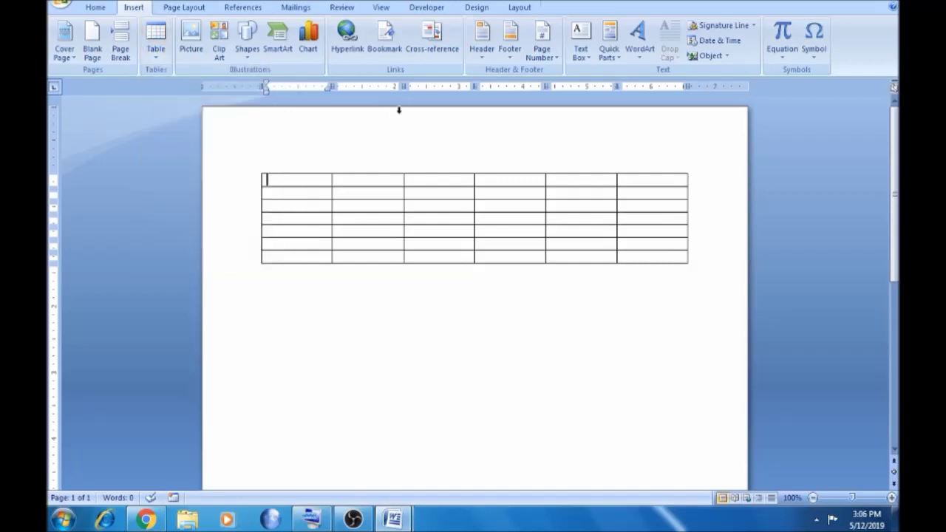
- Append a row at the end of the table, and undo both the added row and the table insertion
click(373, 121)
click(714, 255)
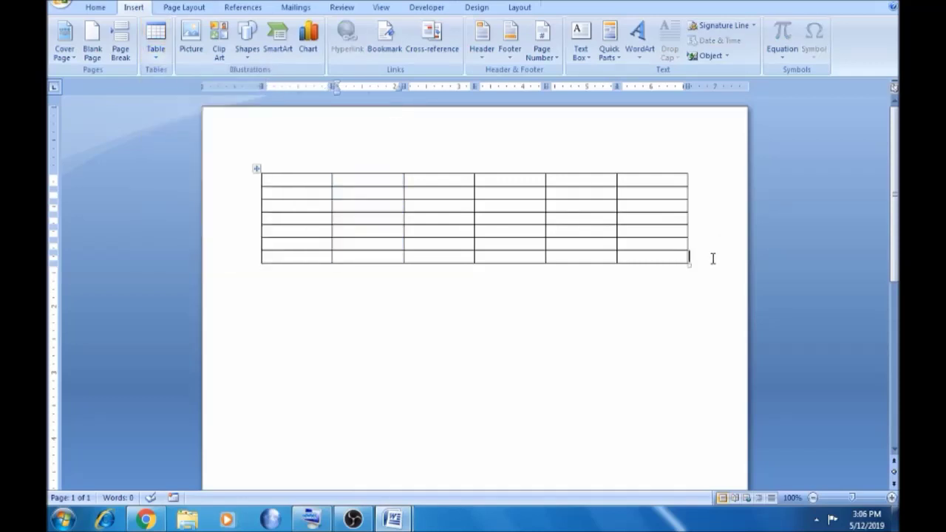
key(Return)
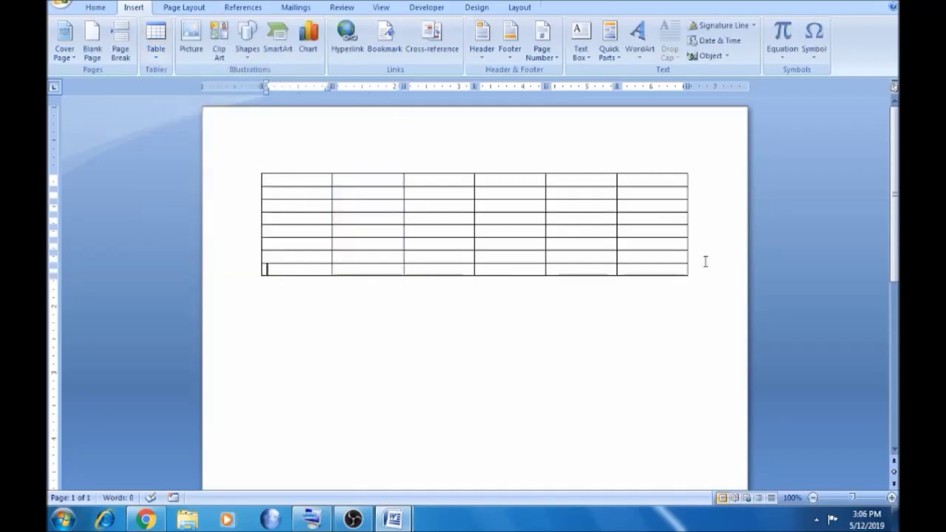
key(ctrl+z)
key(ctrl+z)
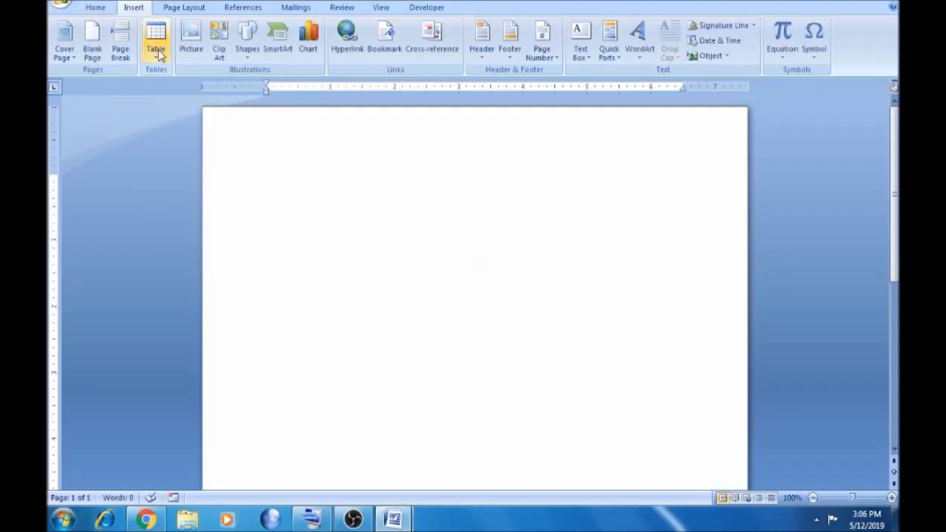
- Define a new table with 5 columns and 5 rows in the Insert Table dialog
click(157, 51)
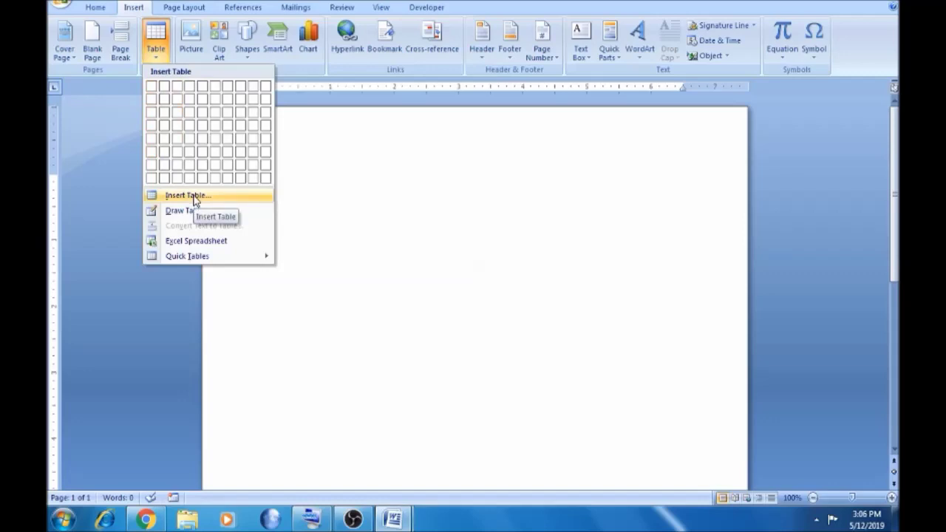
click(186, 195)
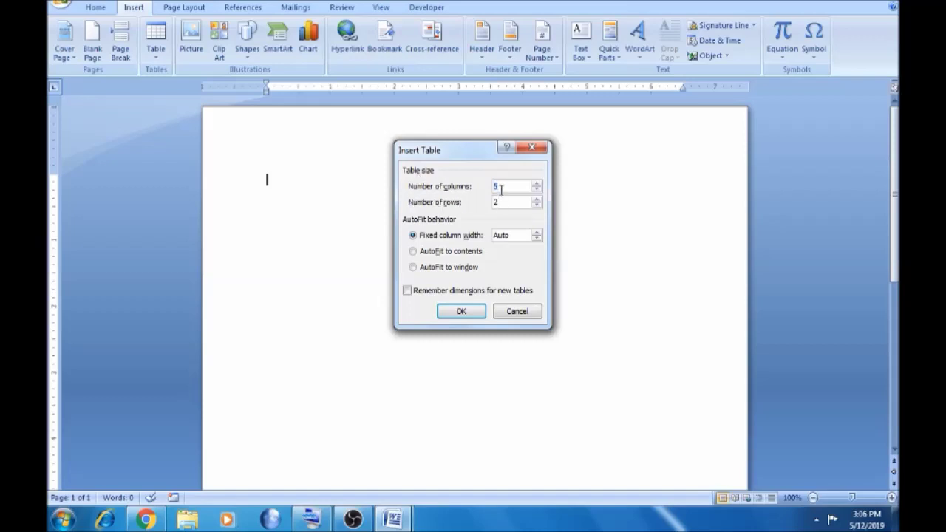
key(BackSpace)
text(8)
key(BackSpace)
text(5)
key(Tab)
text(5)
- Try both AutoFit options, return to Fixed column width set to Auto, and create the table
click(413, 251)
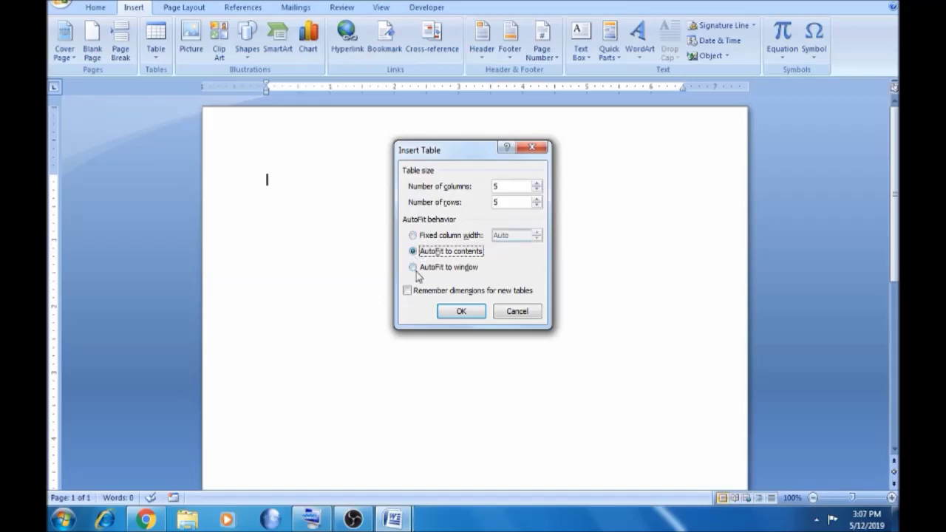
click(414, 269)
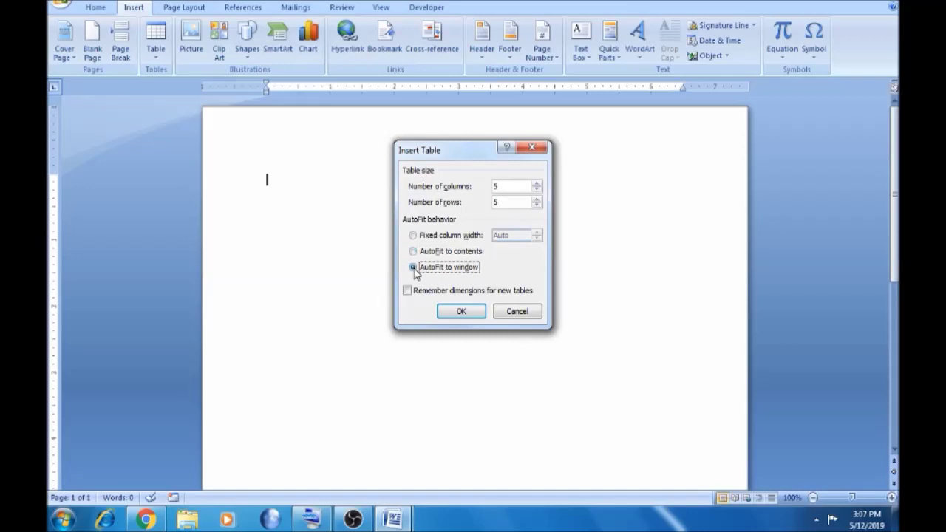
click(412, 236)
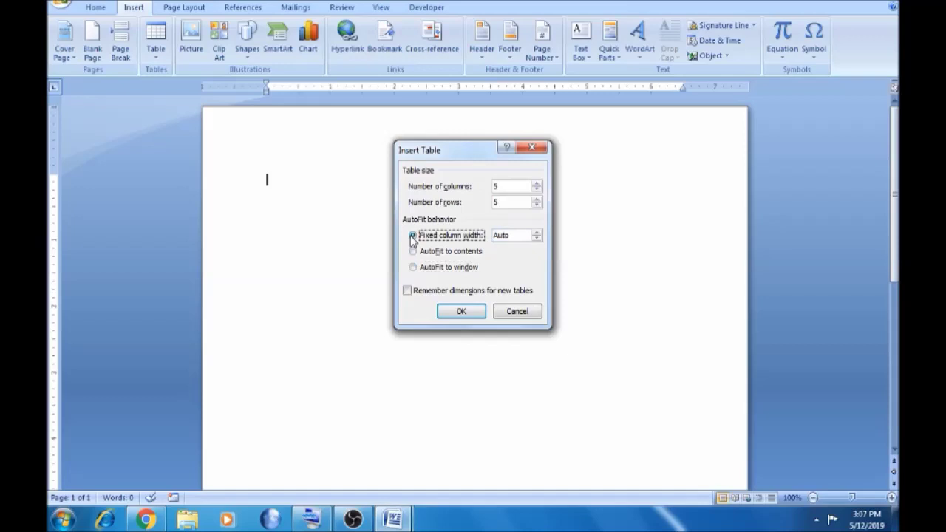
click(461, 311)
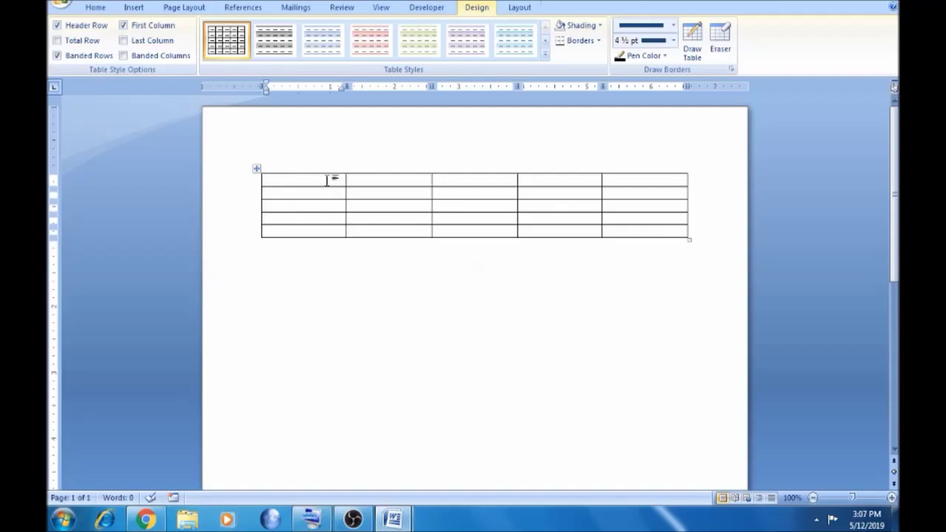
- Enter 1 in the first cell of the table's first row and 3 in the first cell of the second row
text(1)
key(Tab)
key(Tab)
key(Tab)
key(Tab)
key(Tab)
text(3)
- Move through the empty cells to the table's last row and enter 5 in its first cell
key(Tab)
key(Tab)
key(Tab)
key(Tab)
key(Tab)
key(Tab)
key(Tab)
key(Tab)
key(Tab)
key(Tab)
key(Tab)
key(Tab)
key(Tab)
key(Tab)
key(Tab)
key(Tab)
key(Tab)
key(Tab)
key(Tab)
key(shift+Tab)
key(shift+Tab)
key(shift+Tab)
key(shift+Tab)
text(5)
- Complete the last row with a person's name in each of the next two cells, the city Chennai, and the phone number
key(Tab)
text(Raj)
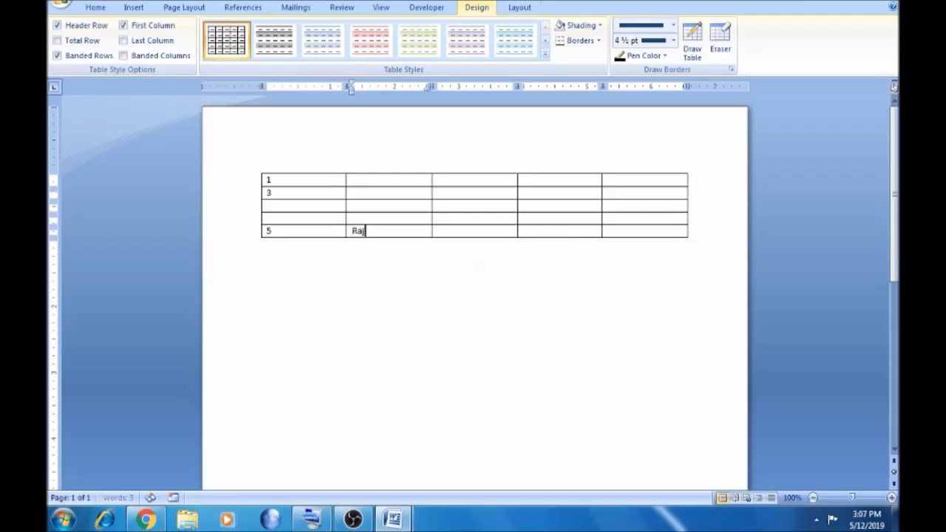
key(Tab)
key(Tab)
click(446, 233)
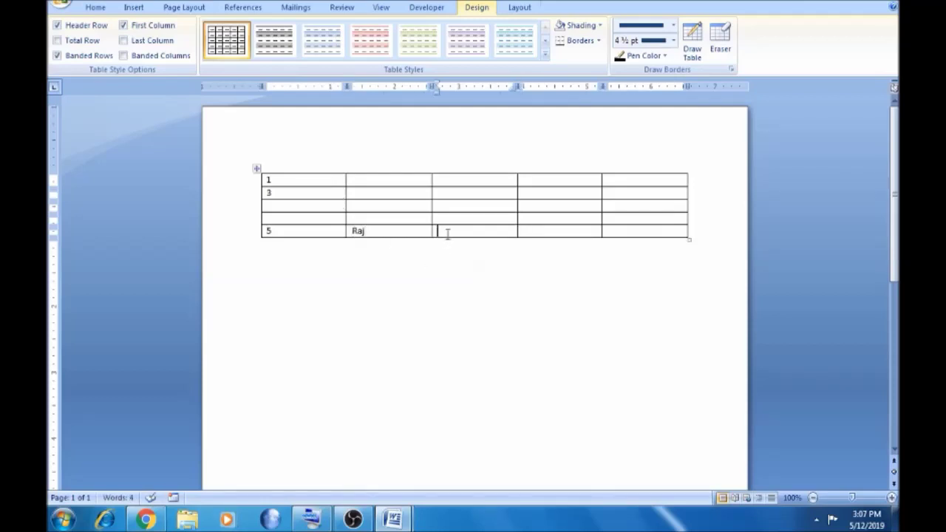
text(Mohan)
key(Tab)
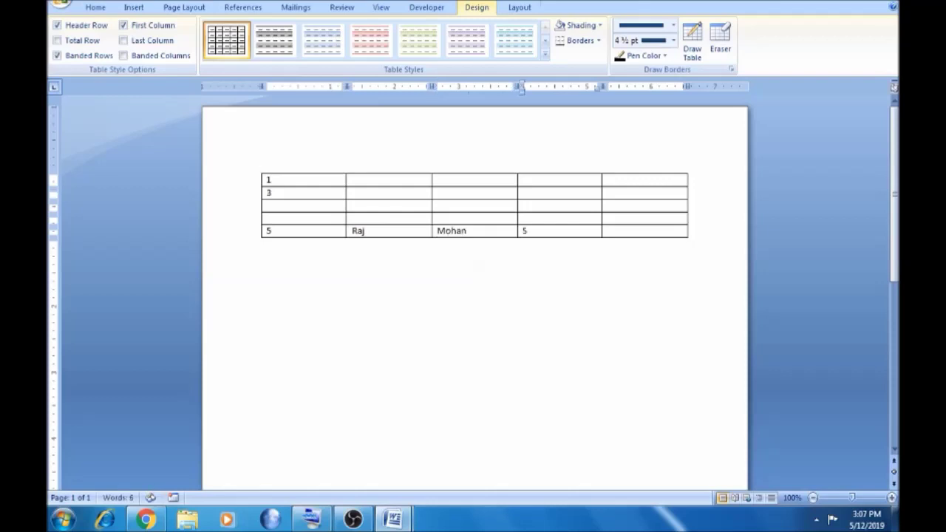
text(Chennai)
key(Tab)
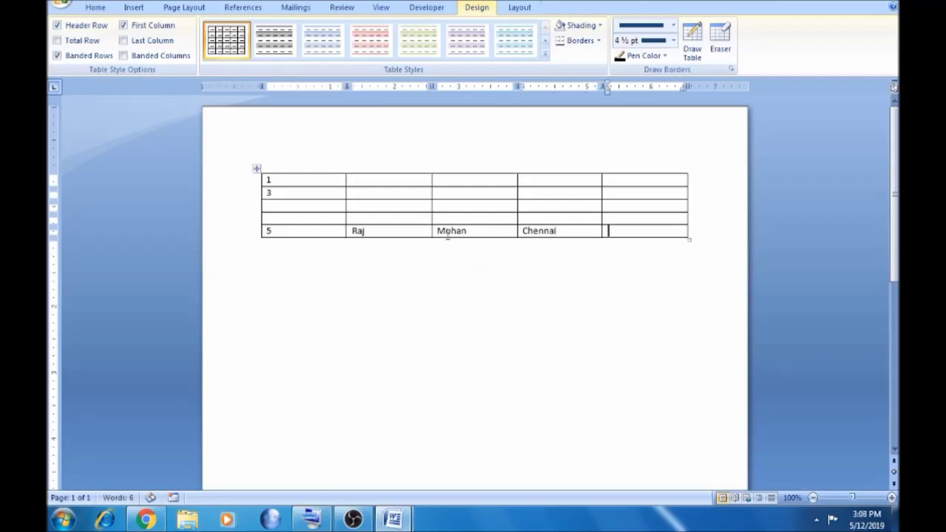
text(9952)
- Add an empty row below the filled last row, undo it, and add it again
key(Tab)
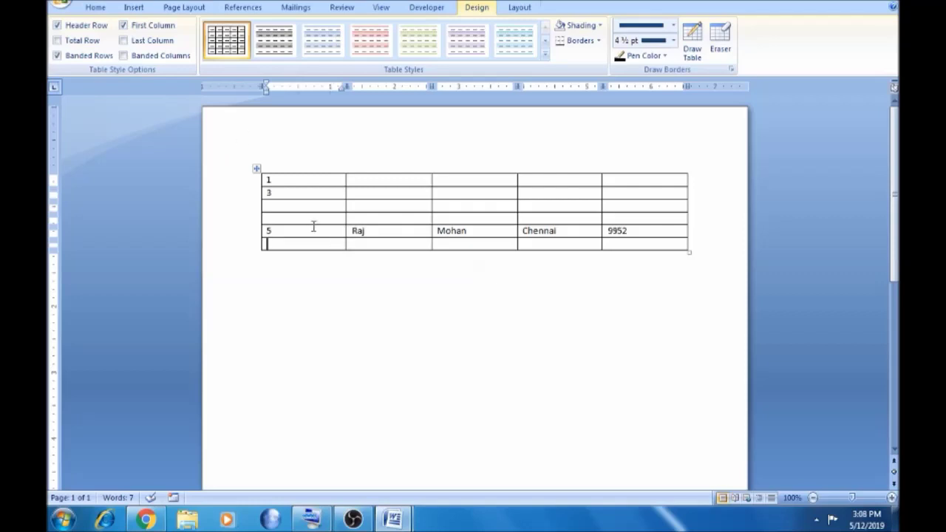
key(ctrl+z)
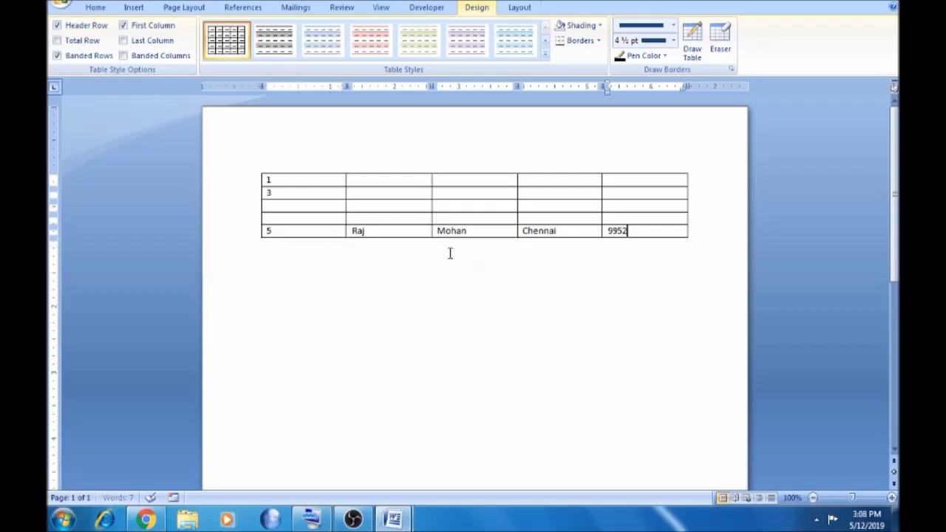
key(Tab)
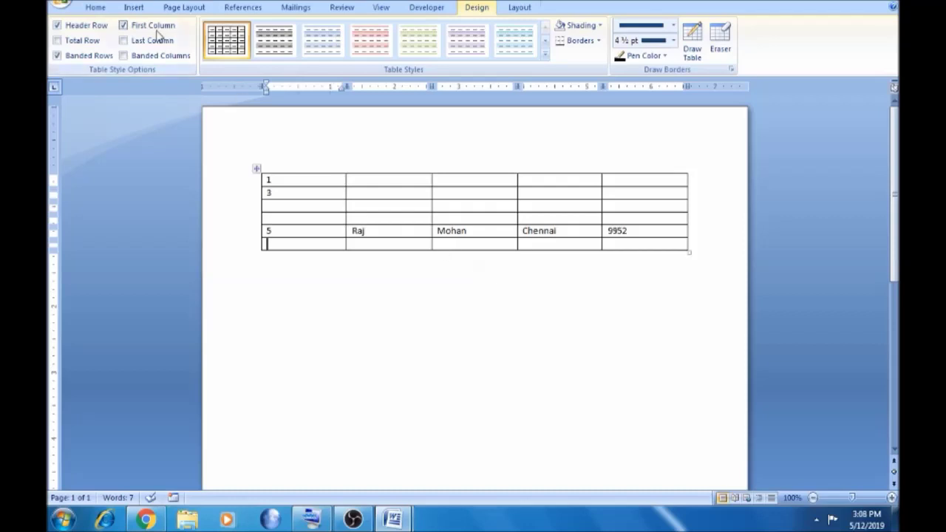
click(134, 9)
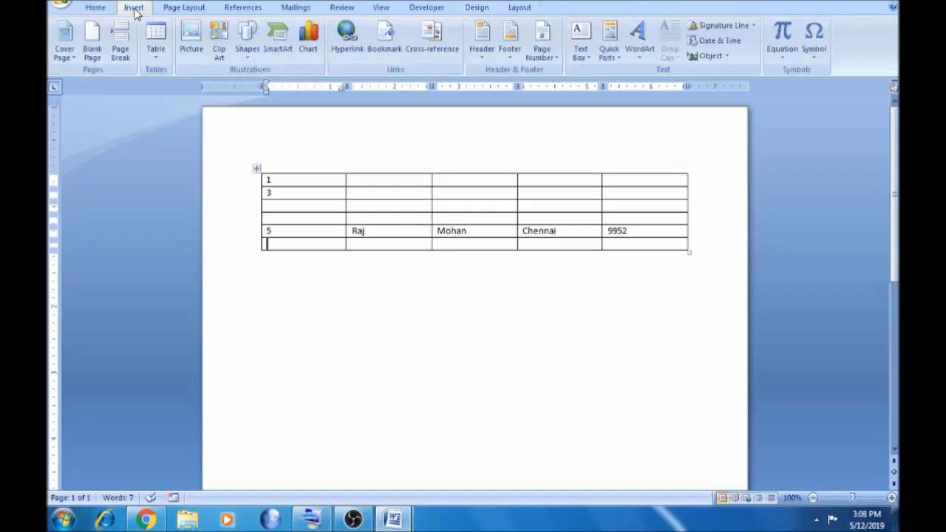
click(156, 59)
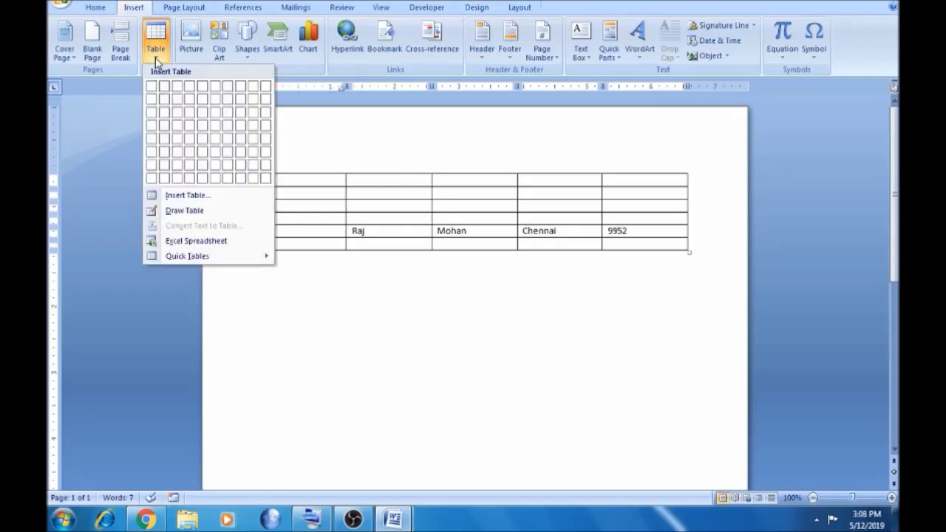
click(192, 212)
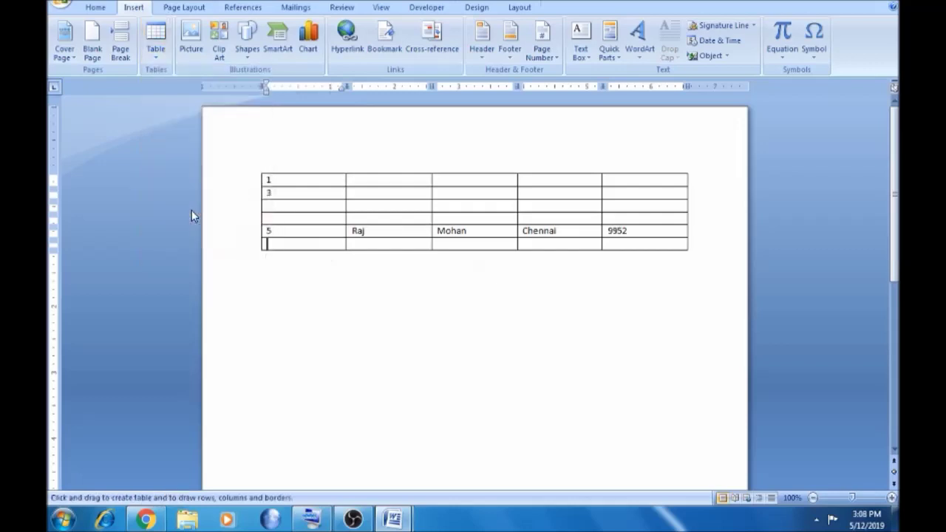
click(159, 59)
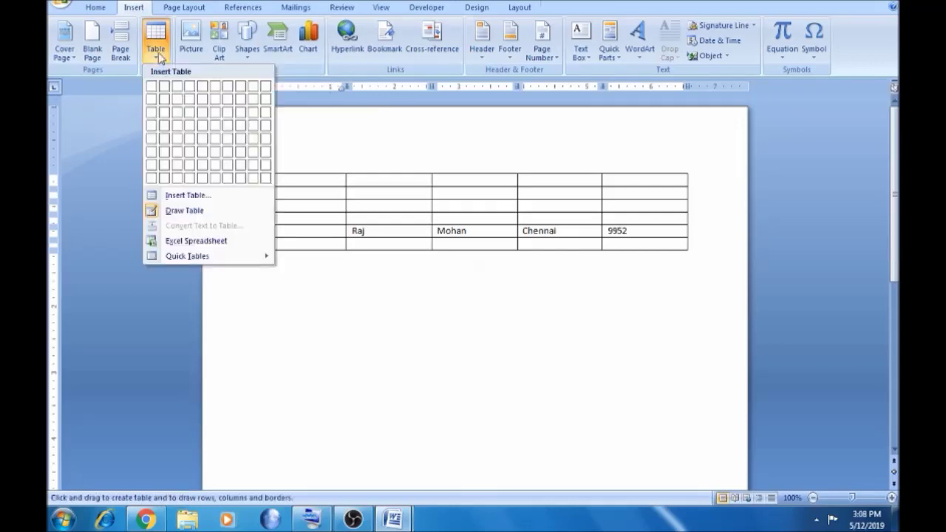
click(185, 211)
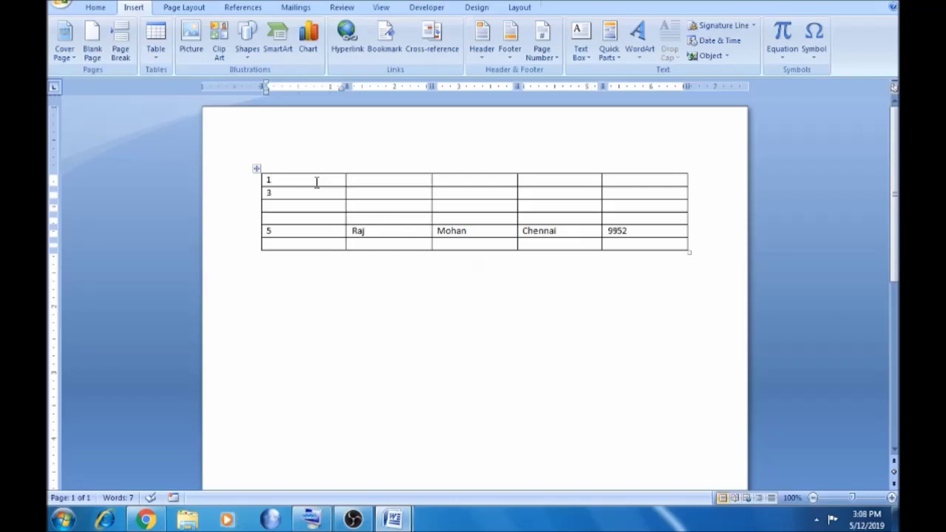
- Append one more empty row at the end of the table
click(629, 245)
key(Tab)
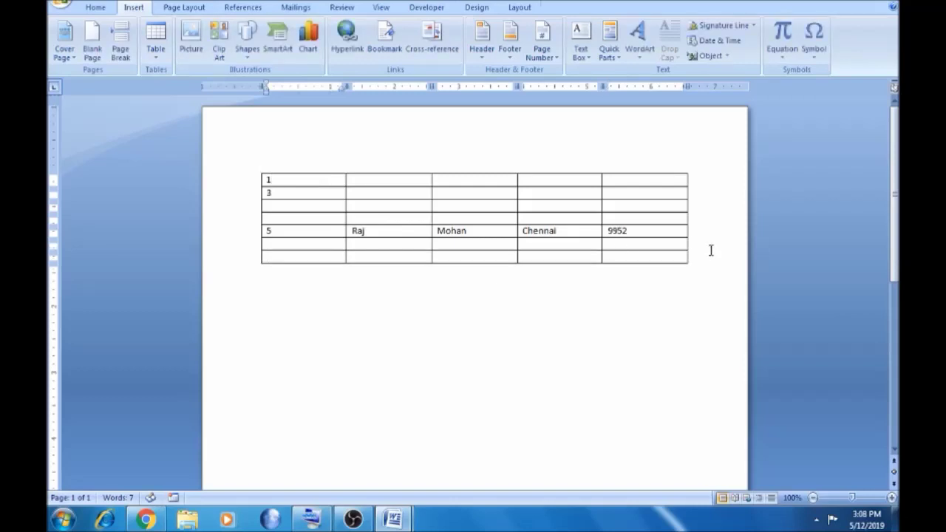
- Insert a second table with five columns and four rows below the first table
click(338, 323)
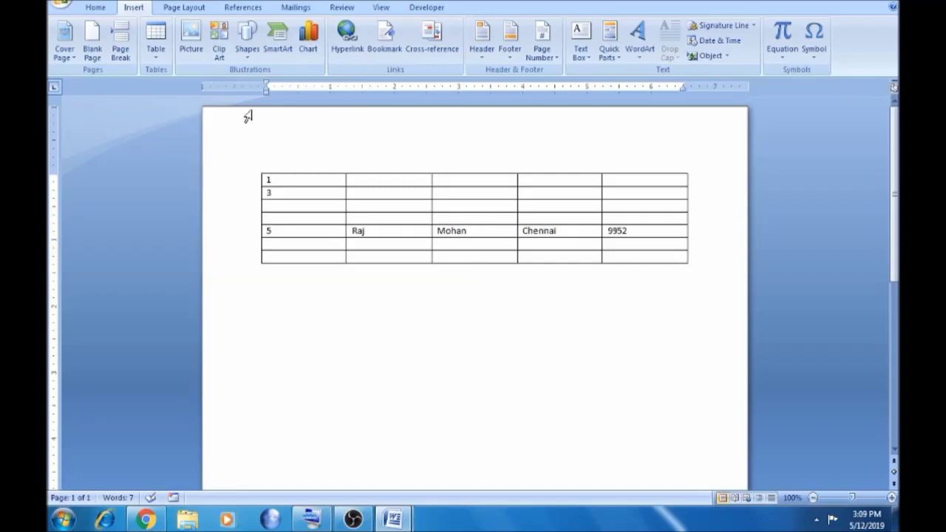
click(160, 54)
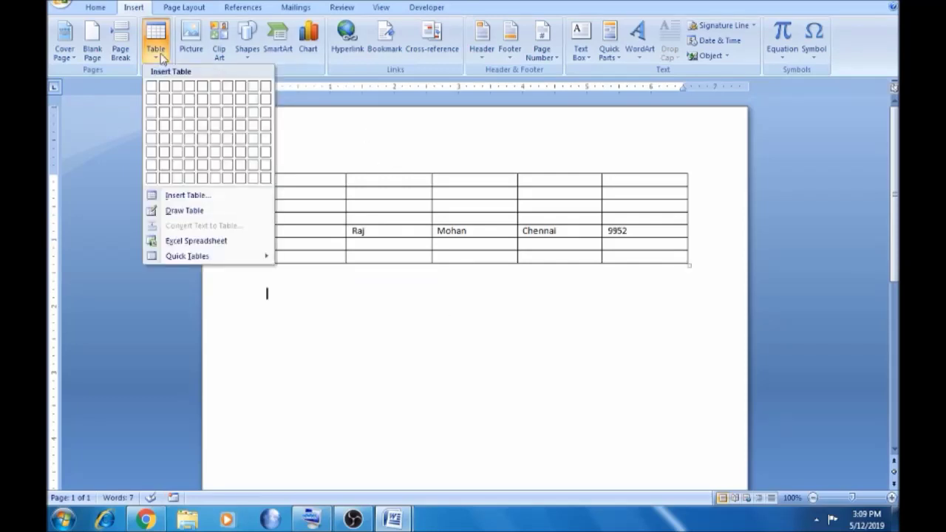
click(200, 136)
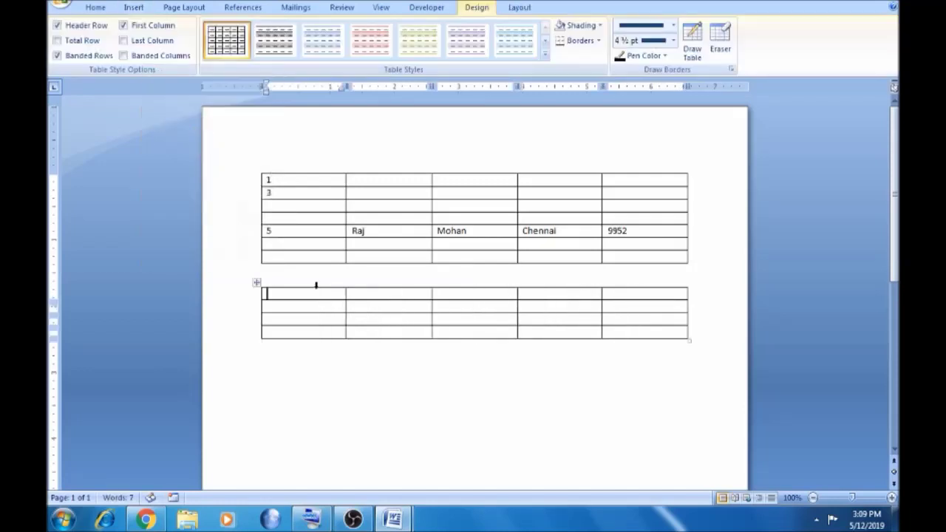
text(1)
key(Tab)
click(314, 292)
key(BackSpace)
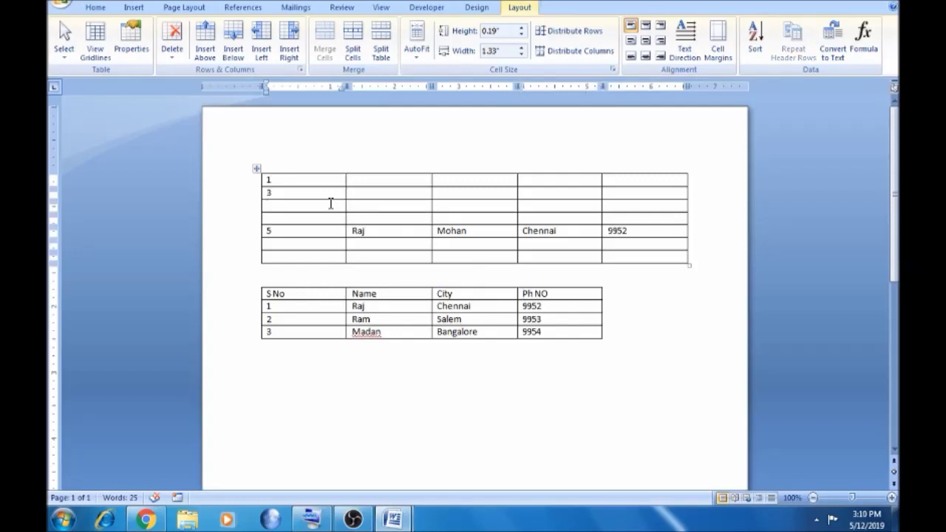
click(314, 316)
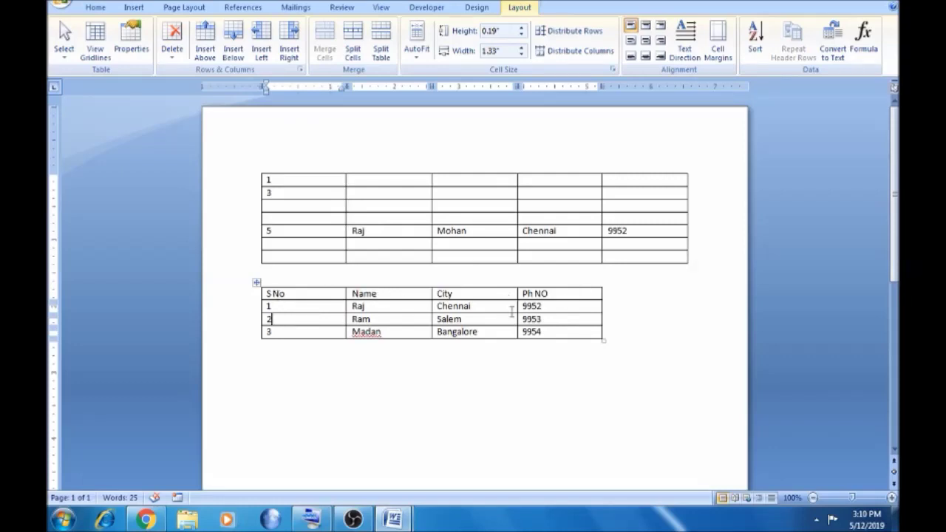
click(276, 180)
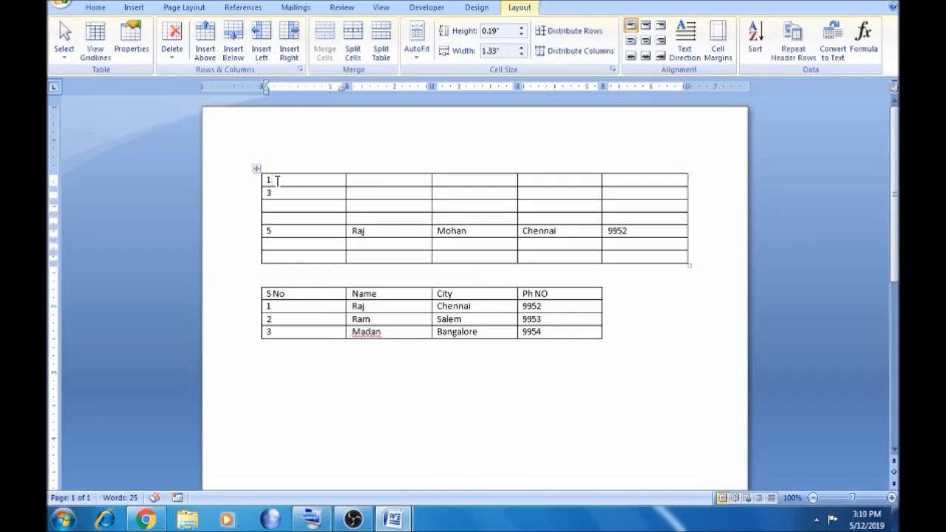
click(361, 205)
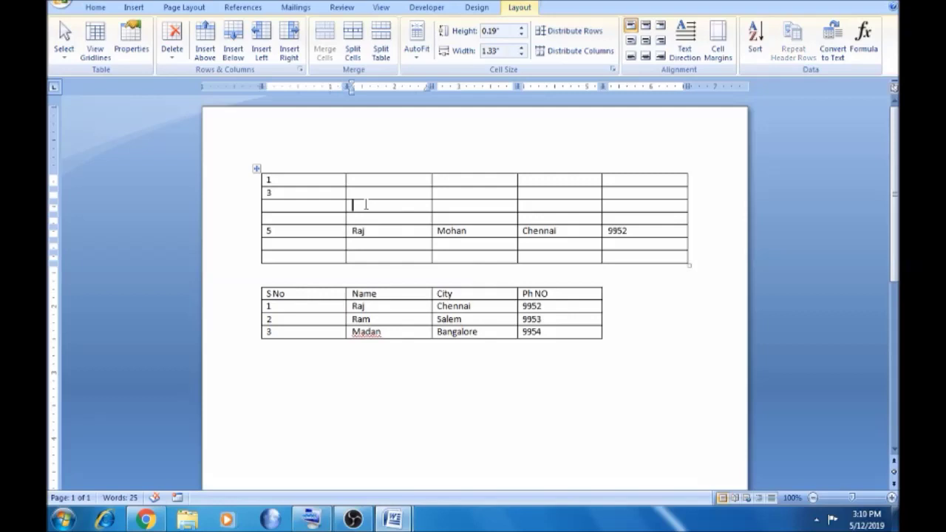
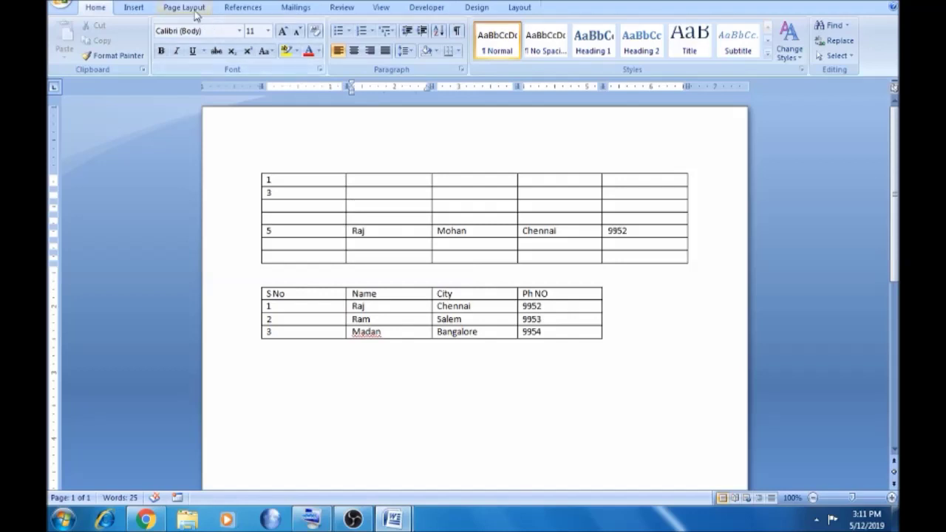
click(133, 9)
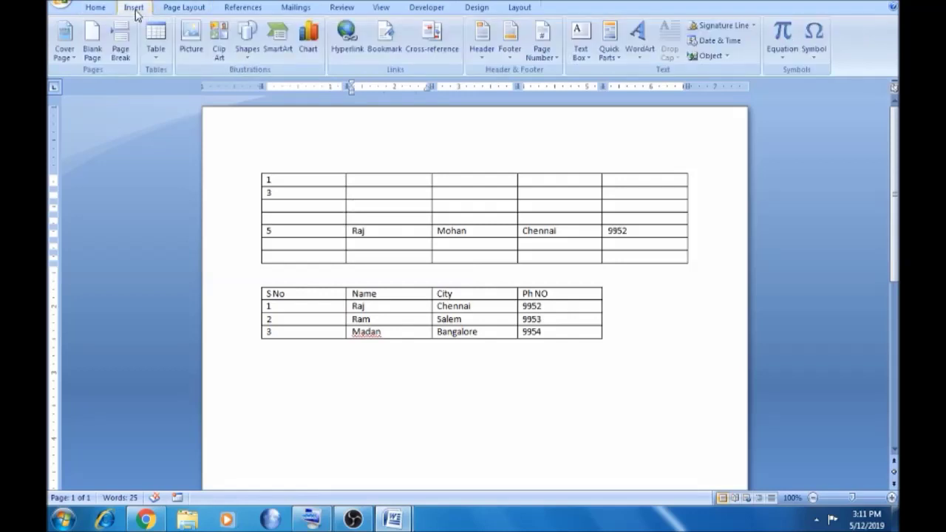
- Delete the first cell of the upper table with the remaining cells shifted left, and undo the deletion
click(314, 181)
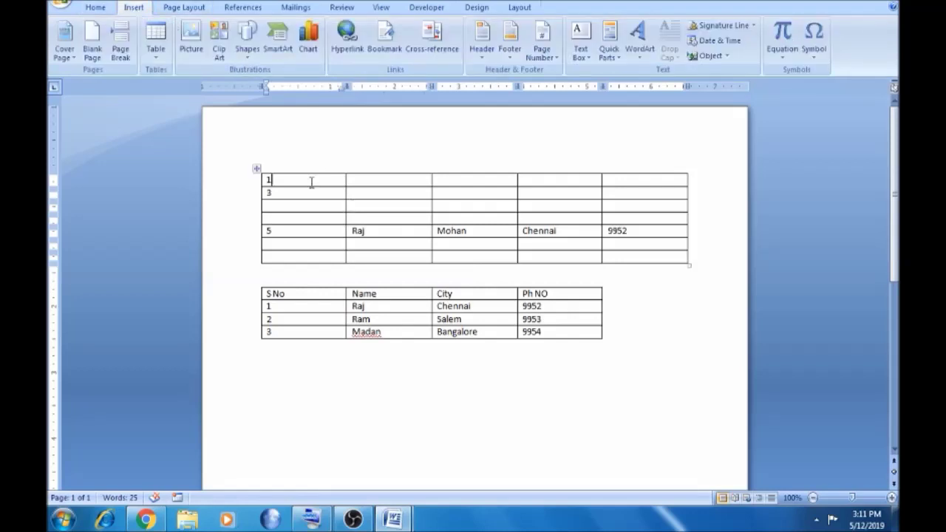
click(520, 9)
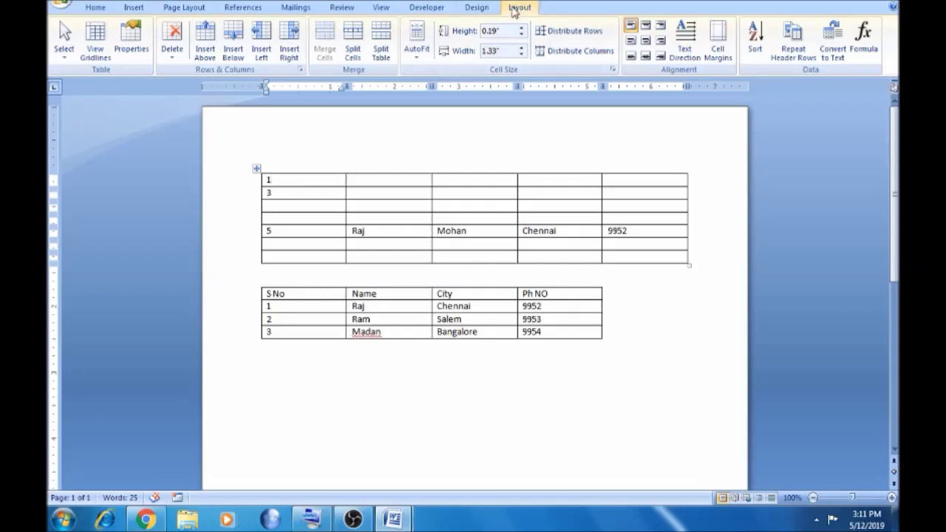
click(184, 64)
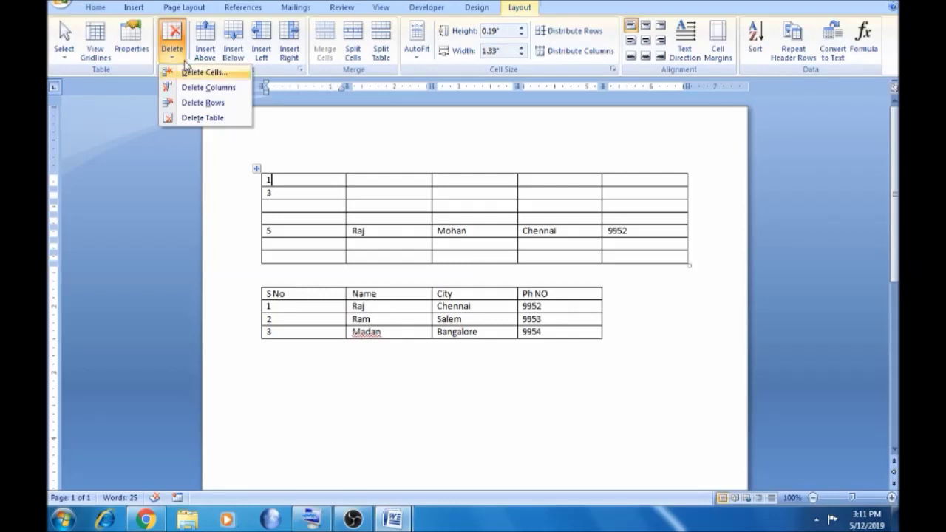
click(190, 74)
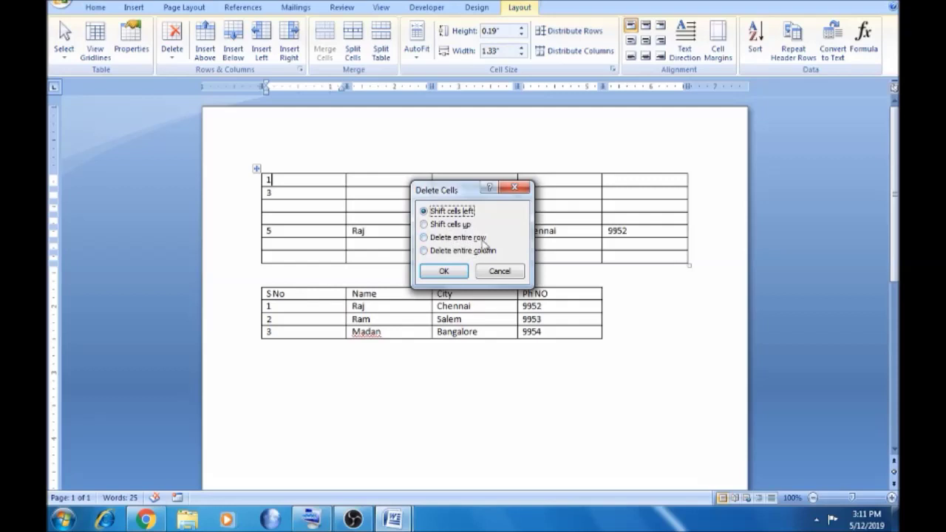
click(443, 270)
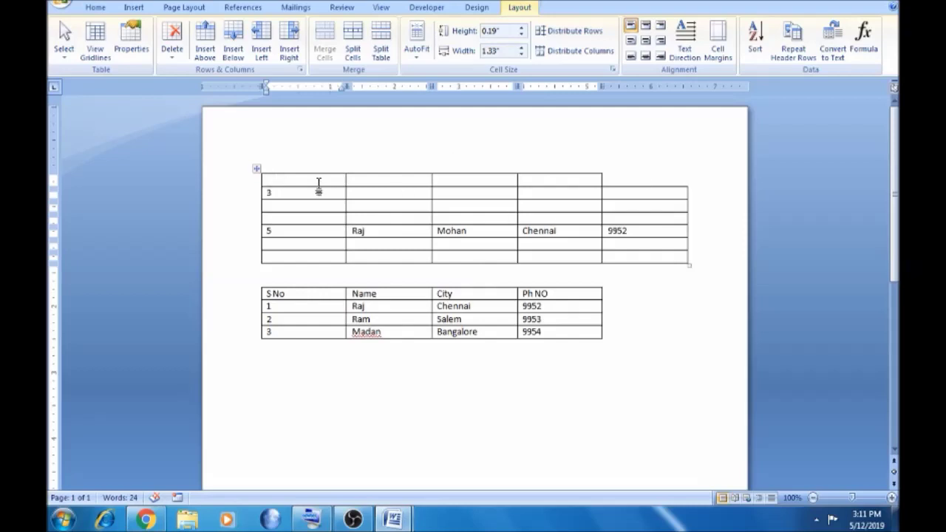
text(1)
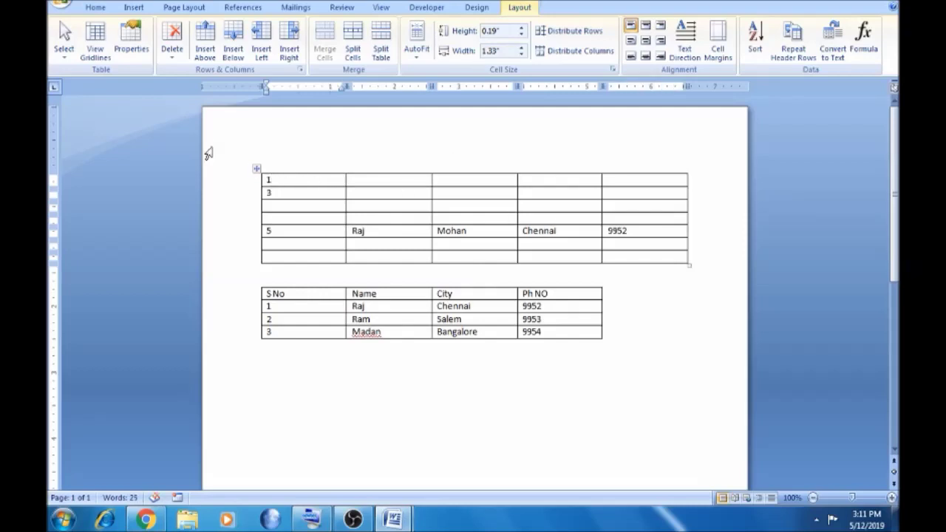
- Delete the first column of the upper table and undo the deletion
click(171, 58)
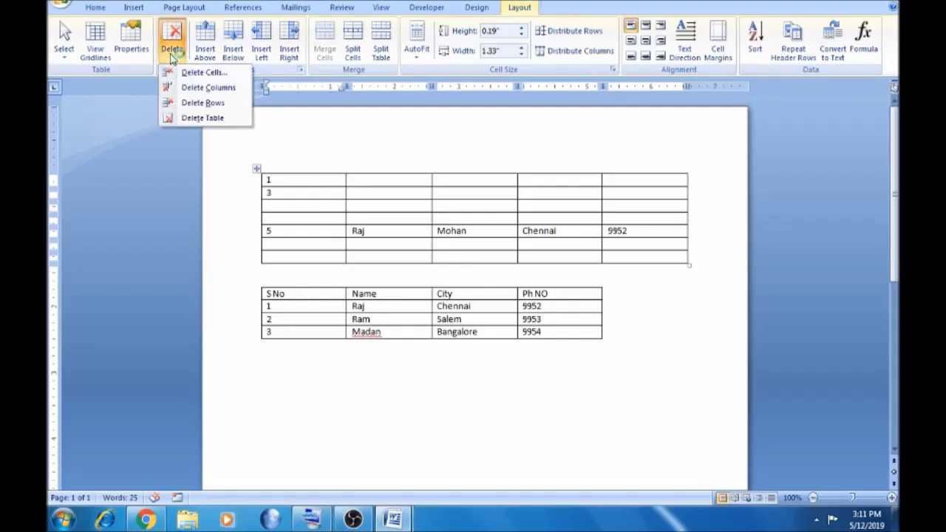
click(197, 90)
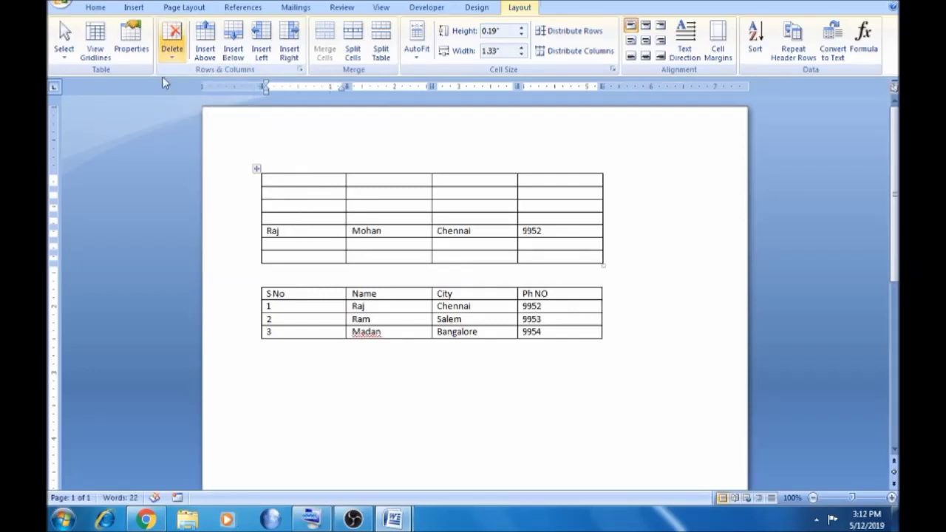
key(ctrl+z)
- Delete the first row of the upper table and undo the deletion
click(167, 53)
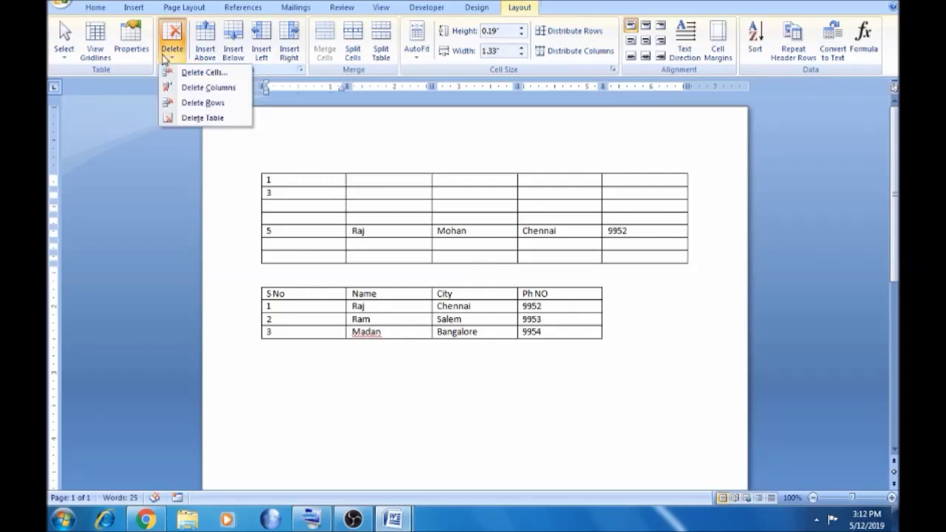
click(202, 104)
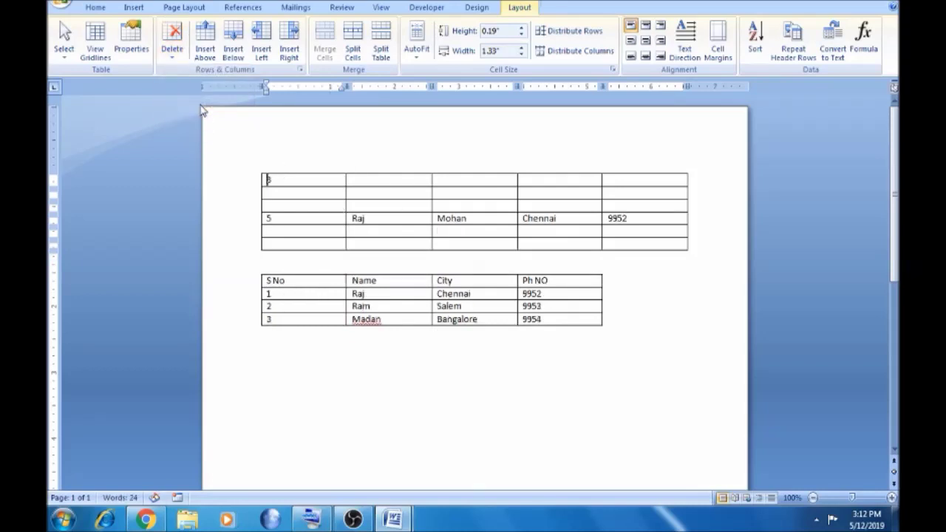
click(269, 185)
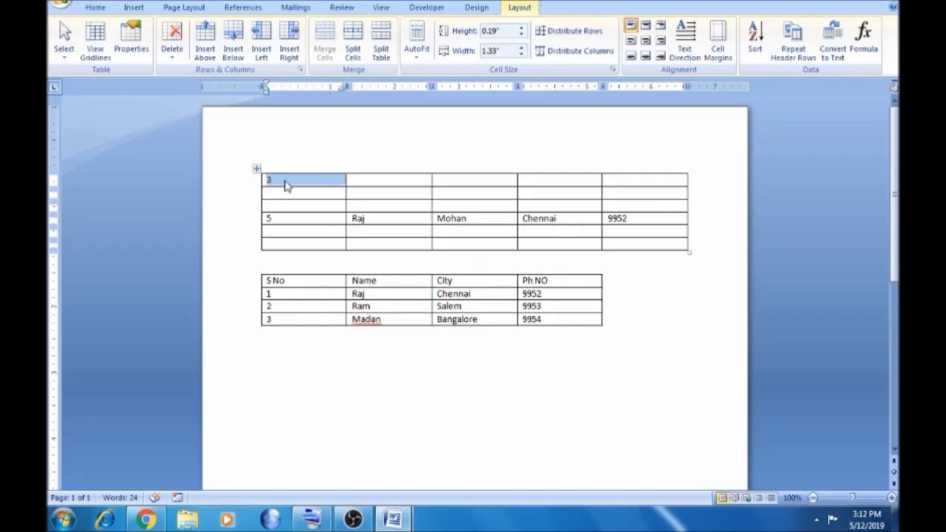
click(287, 185)
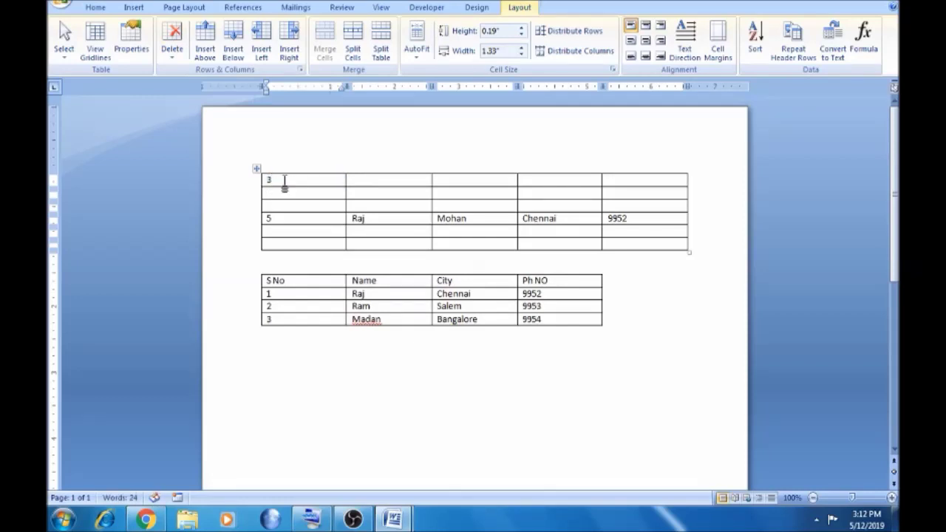
text(1)
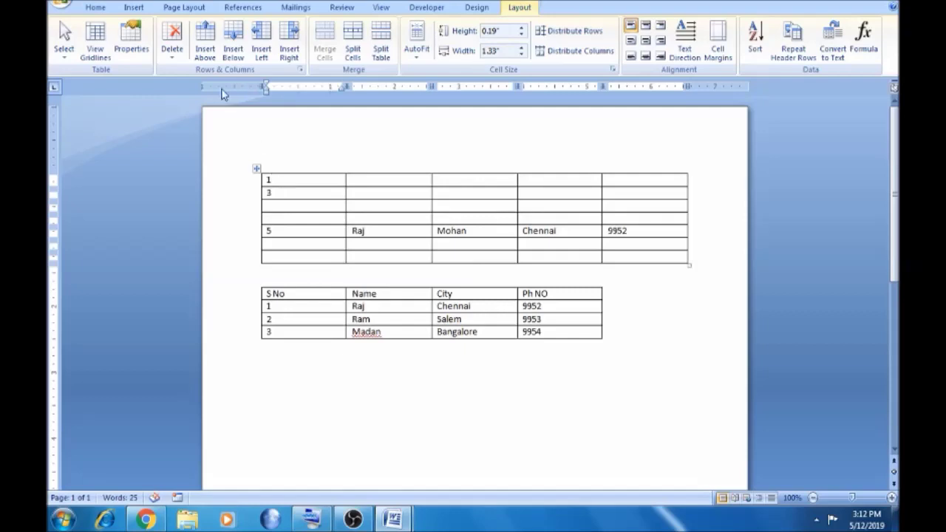
- Delete the empty third row of the upper table, directly below the row numbered 3
click(174, 65)
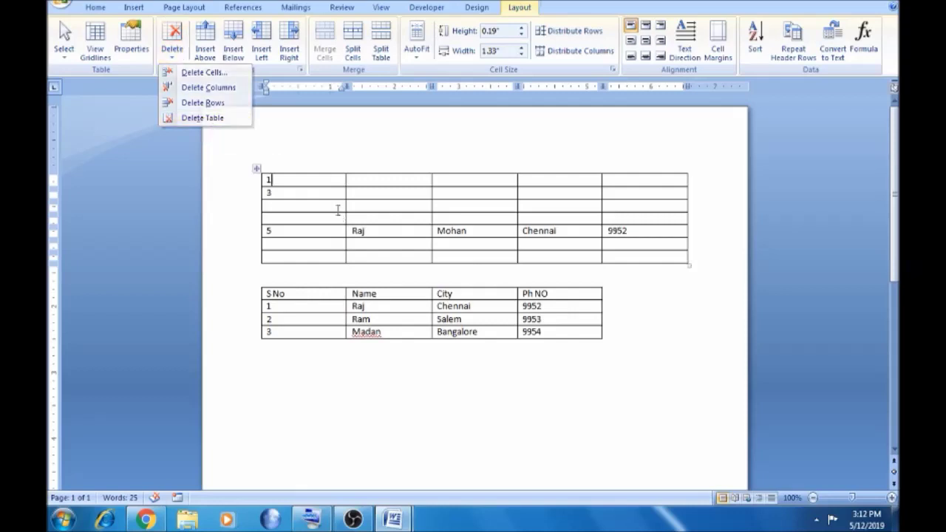
click(316, 203)
drag(275, 208, 394, 207)
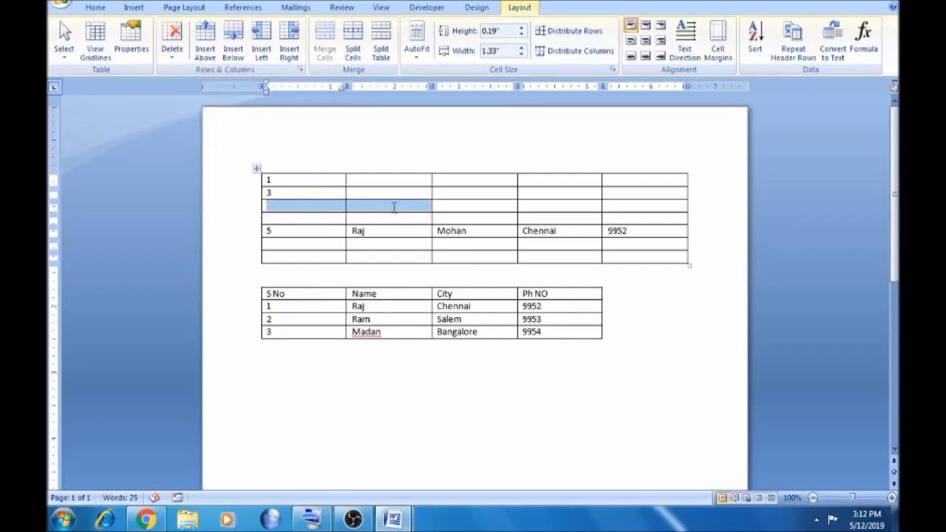
click(175, 63)
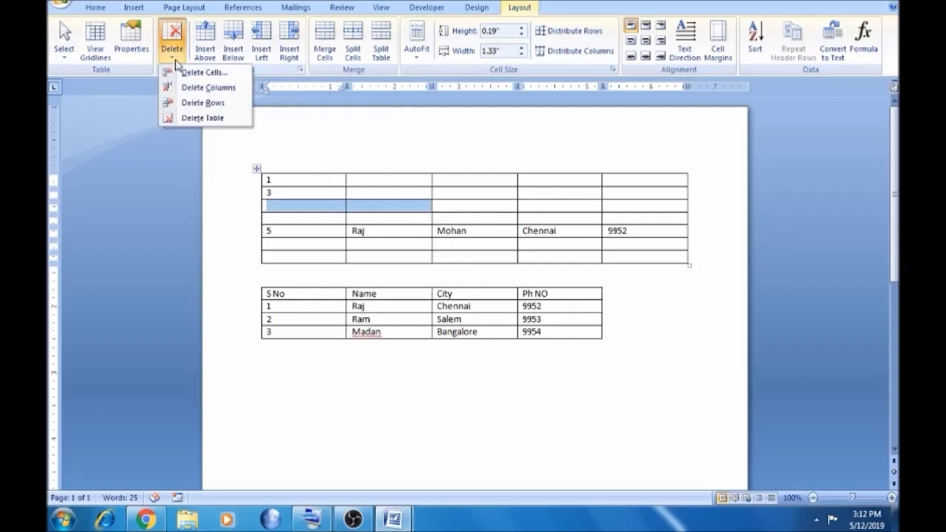
click(201, 103)
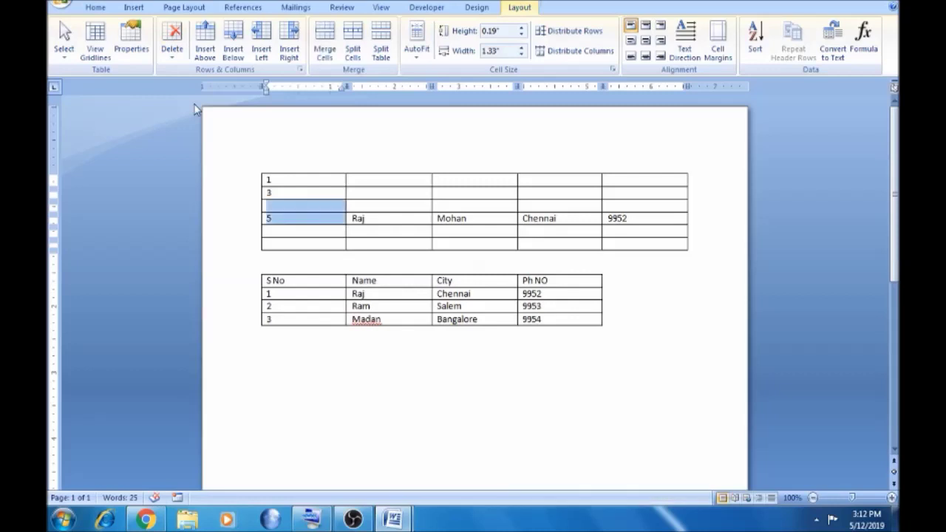
- Extend the selection across the first two columns and delete both the third and fourth rows of the upper table
key(shift+Right)
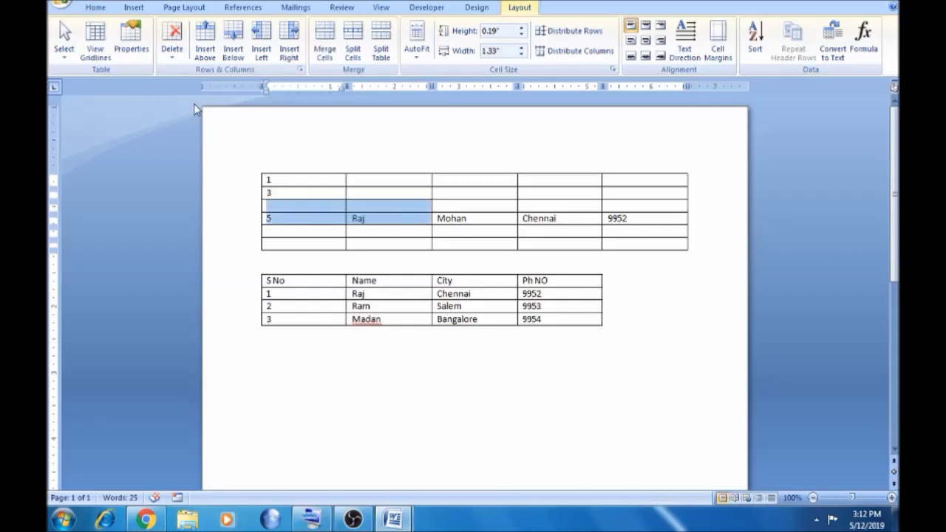
click(172, 44)
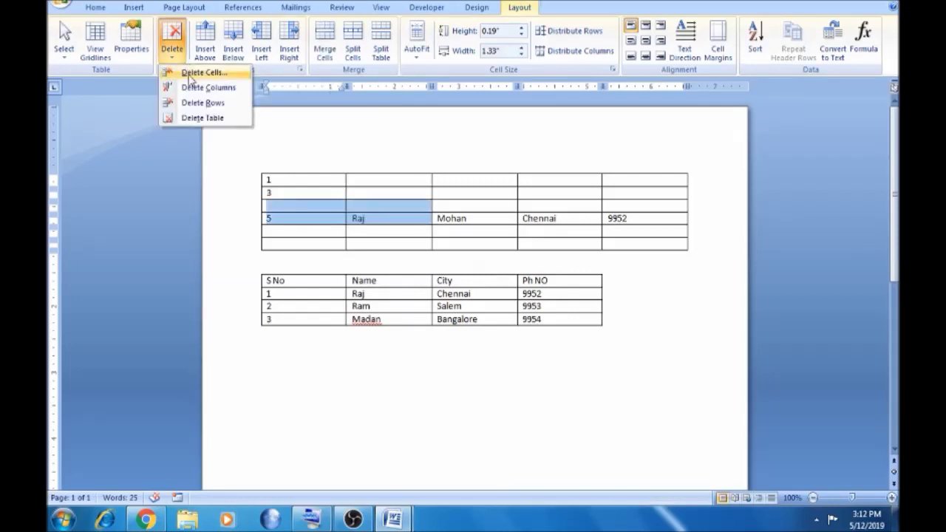
click(200, 103)
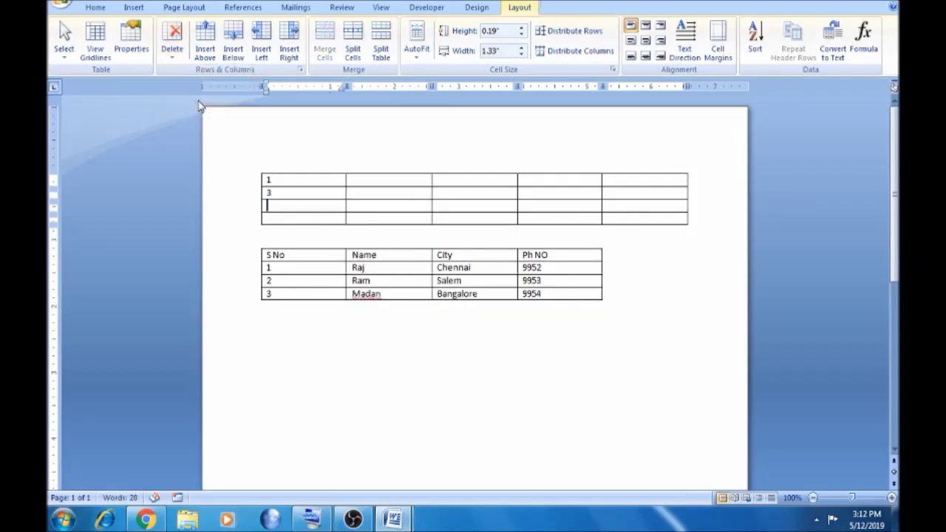
- Delete the entire upper table and place the cursor in the remaining table
click(174, 50)
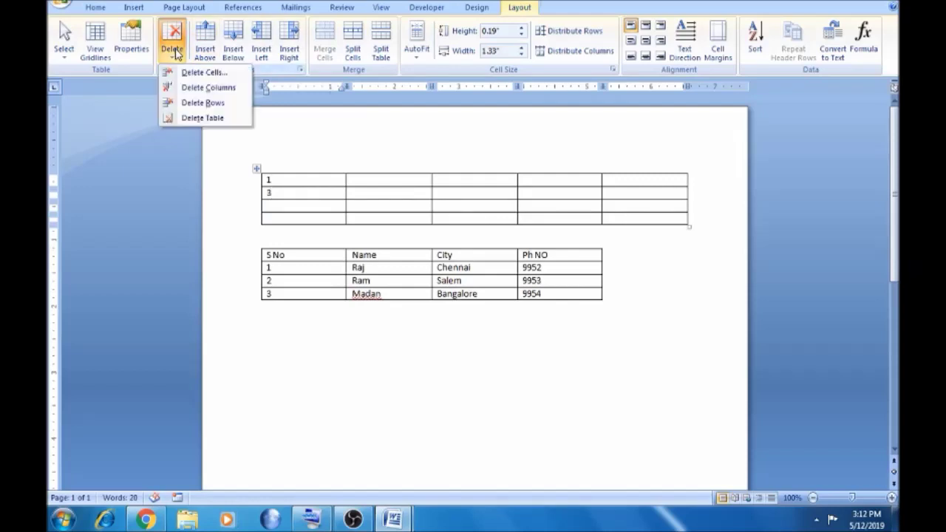
click(208, 119)
click(371, 229)
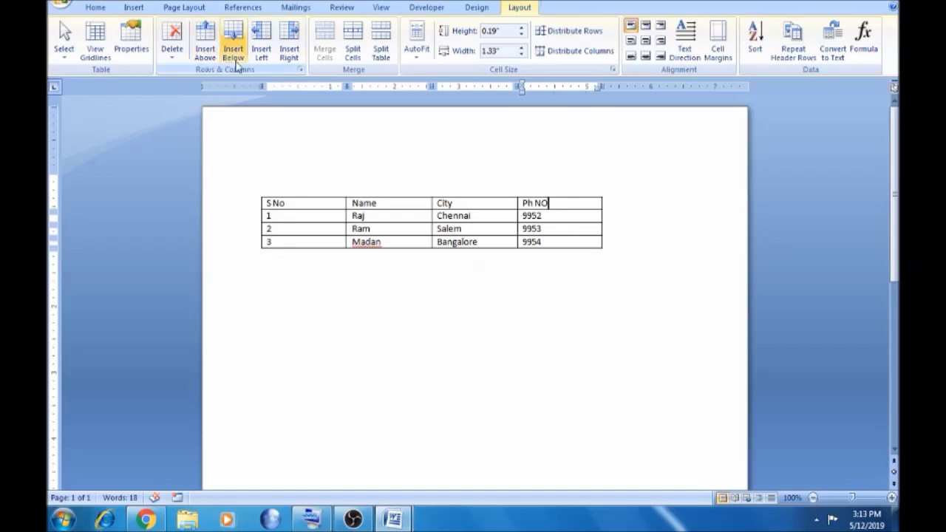
- Insert a column to the right of the Ph NO column and give it the heading Marks
click(288, 59)
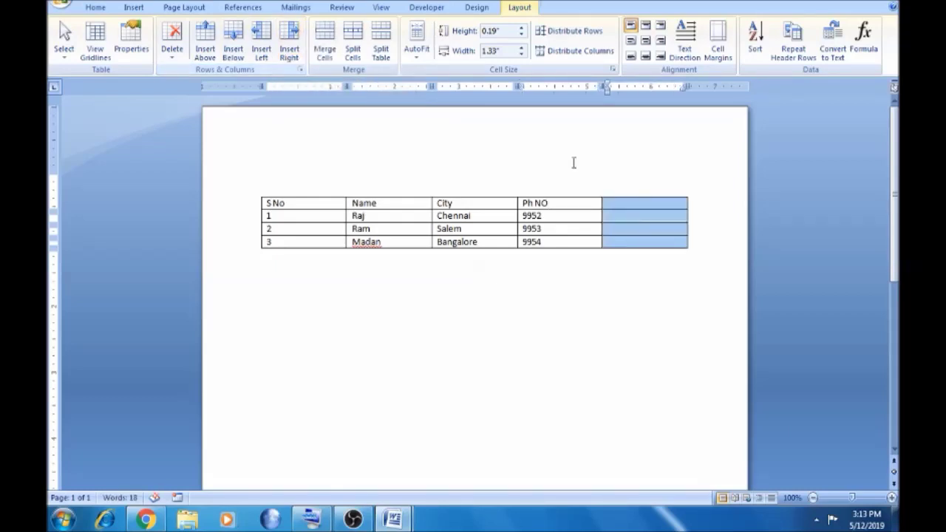
click(633, 206)
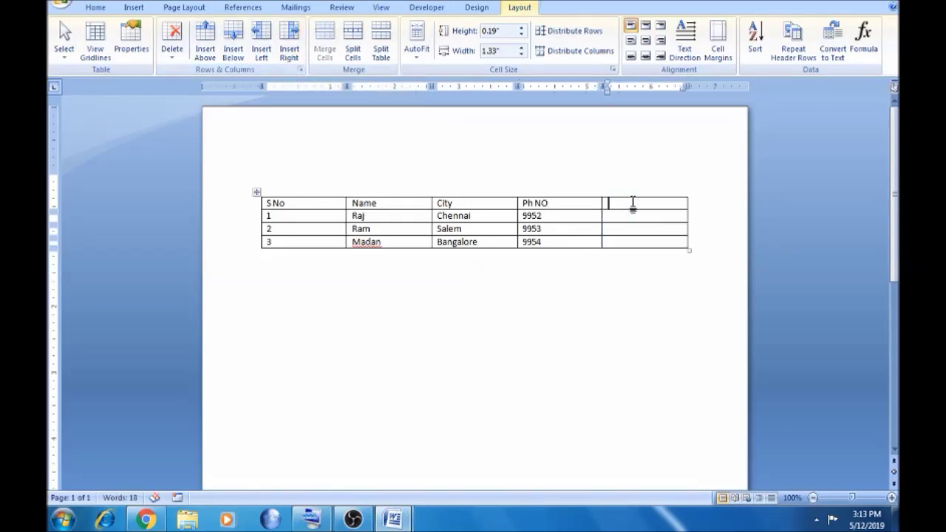
text(Marks)
key(Tab)
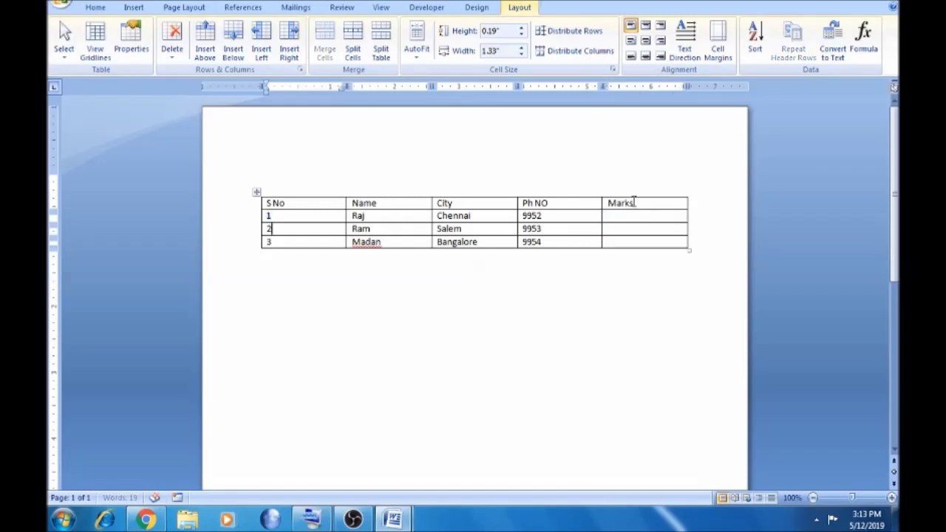
- Fill the Marks column with 10, 11 and 12 for the three data rows
click(636, 215)
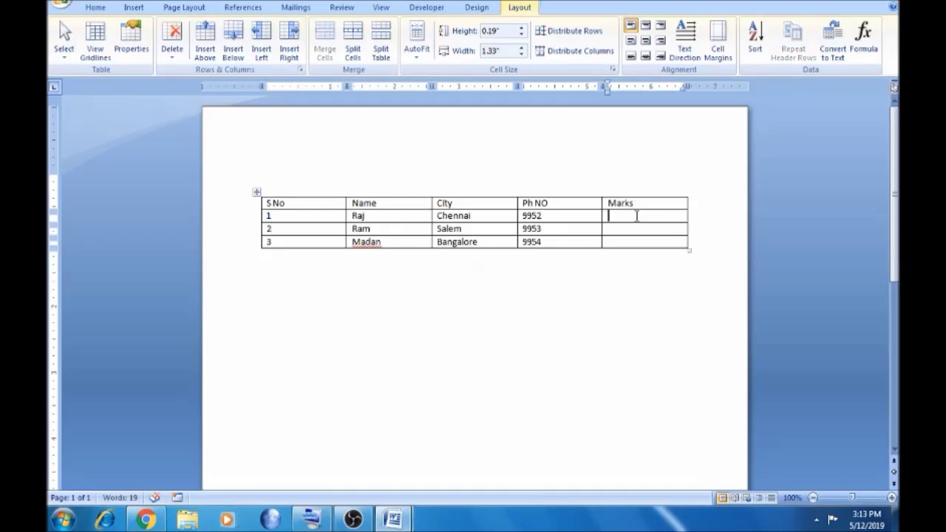
text(10)
key(Down)
text(11)
key(Down)
text(12)
- Insert an empty column to the left of the Ph NO column and another to the left of the City column
click(571, 203)
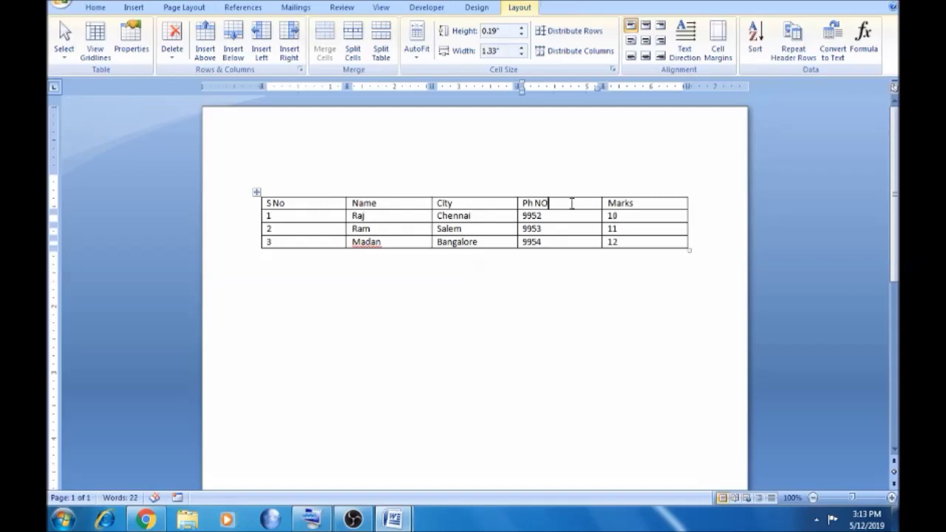
click(262, 53)
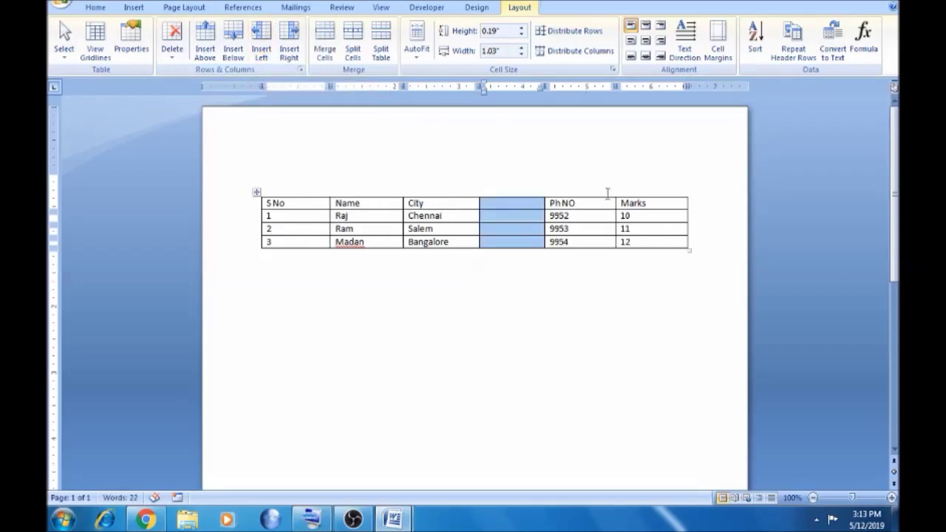
click(436, 207)
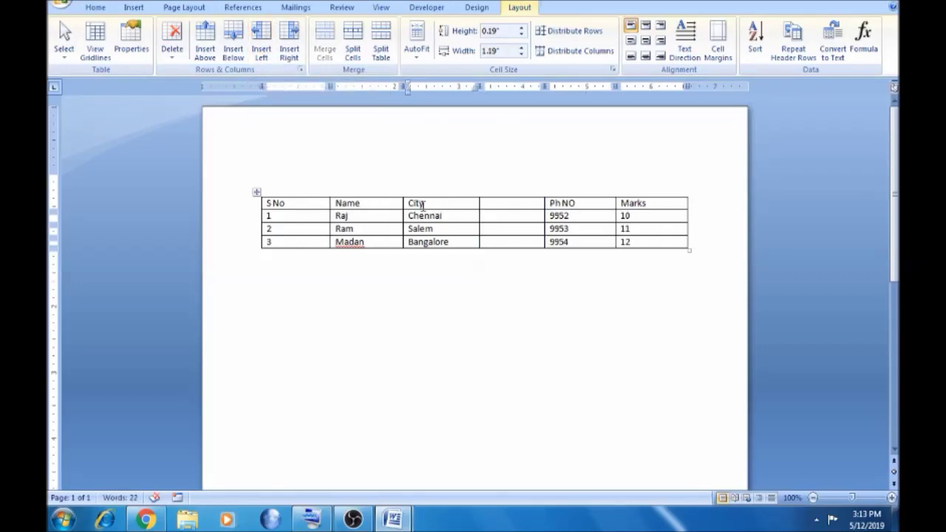
click(260, 48)
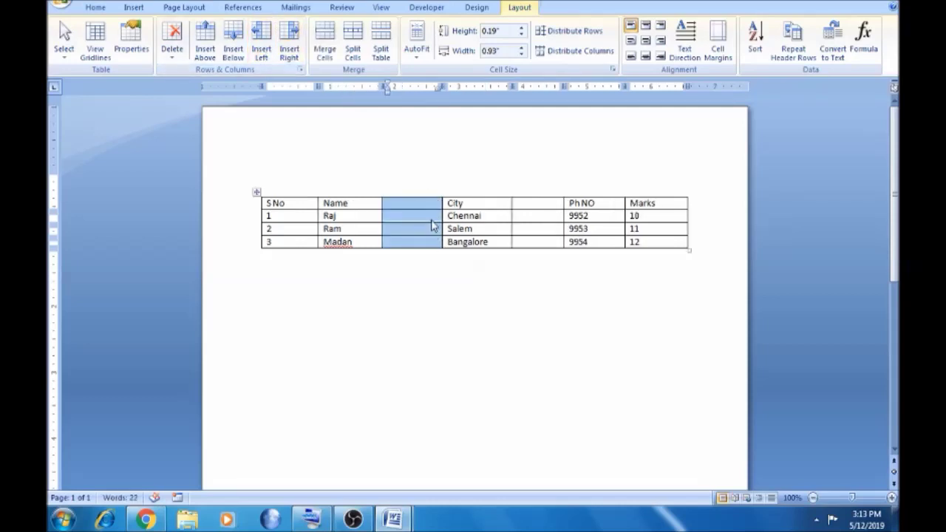
- Undo the last two empty column insertions and insert a row below the row numbered 2
key(ctrl+z)
key(ctrl+z)
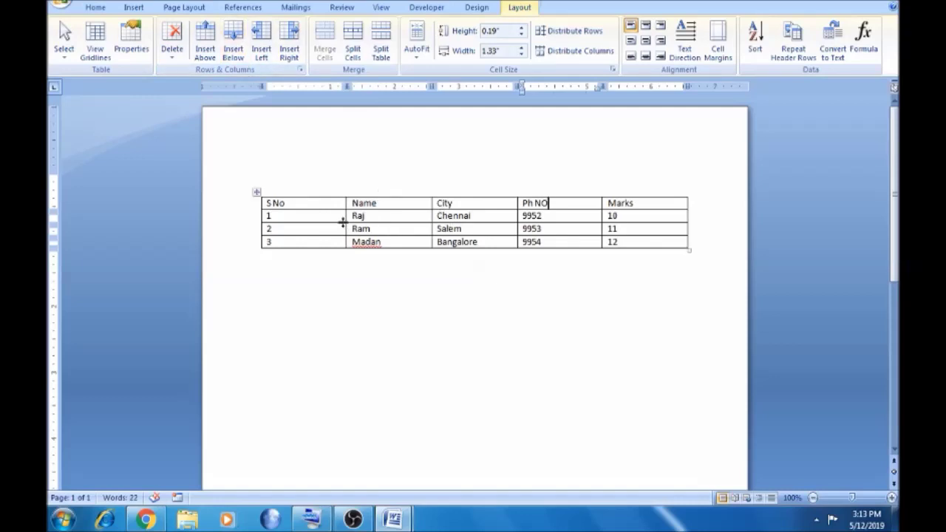
click(311, 229)
click(375, 230)
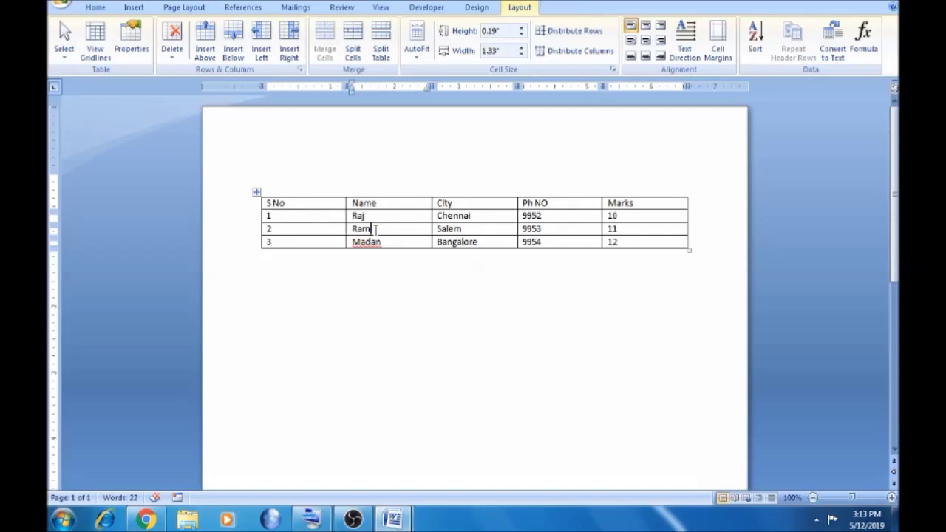
click(232, 41)
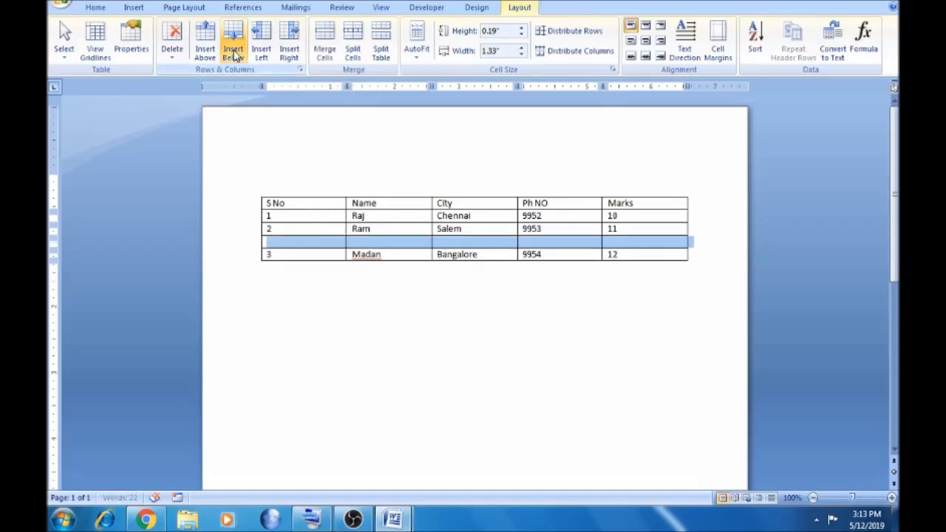
- Fill the new row with serial number 3, a first name, city Salem, a phone number and marks 15
click(306, 243)
text(3)
key(Tab)
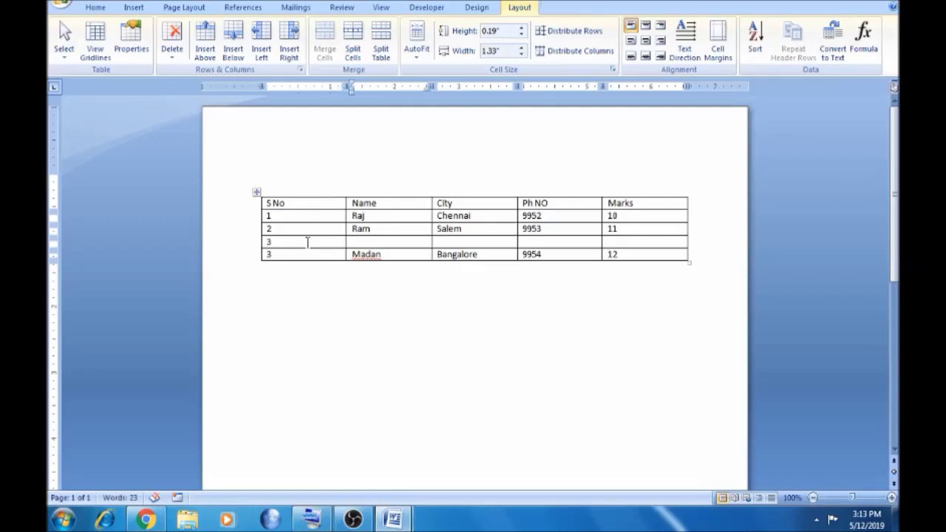
text(Ravi)
key(Tab)
text(Salem)
key(Tab)
text(99)
key(Tab)
text(1)
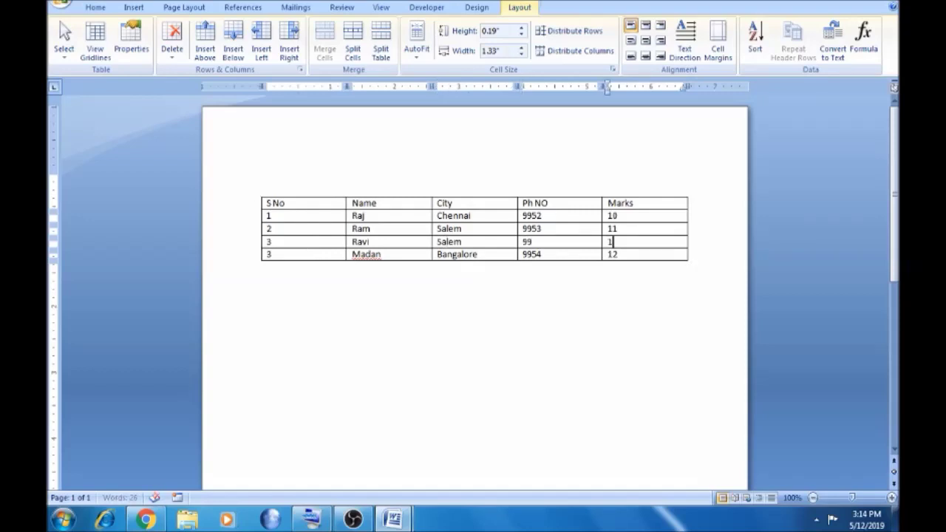
text(5)
- Insert an empty row above the newly filled row and place the cursor in its first cell
click(303, 243)
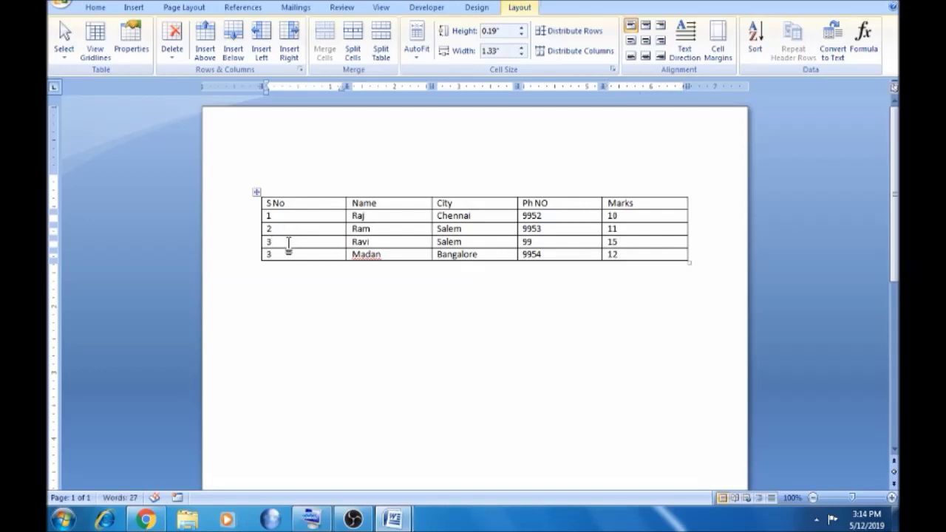
click(209, 58)
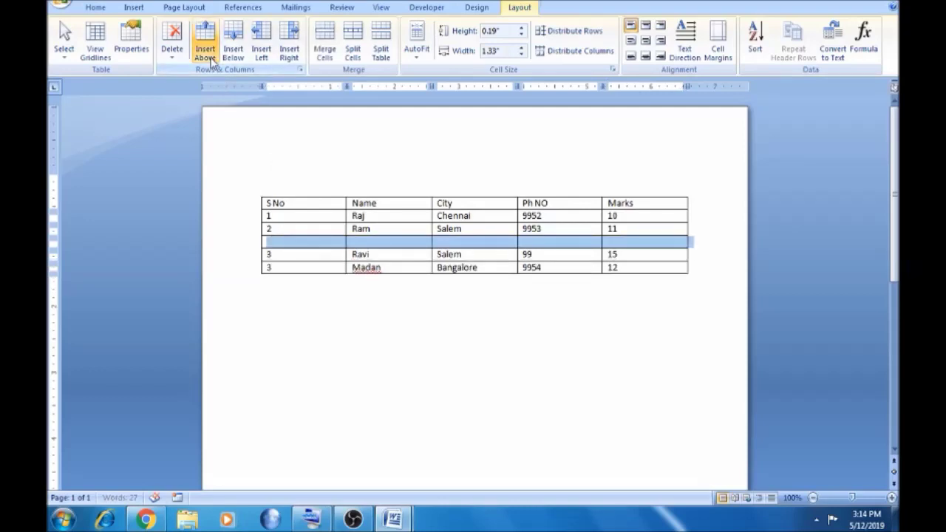
drag(285, 237, 287, 244)
click(286, 246)
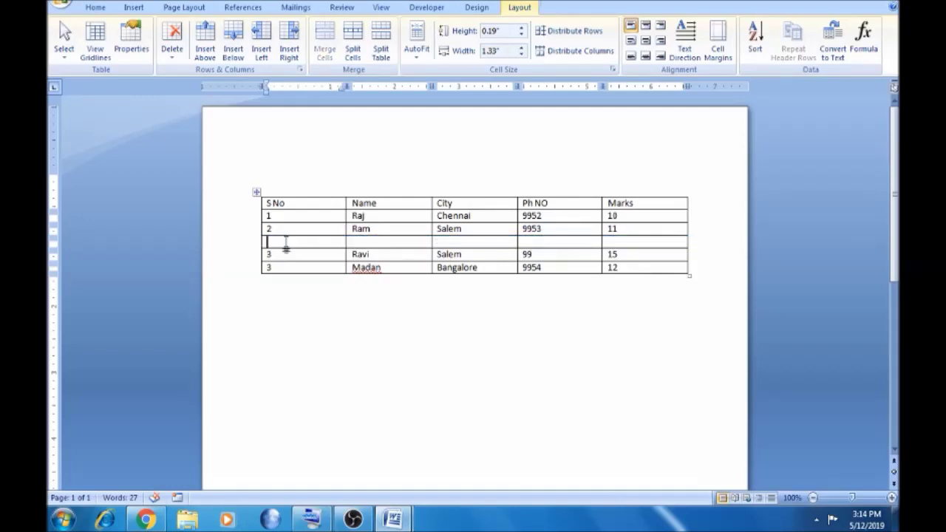
- Undo the row insertion and the preceding marks entry, and enter 5 as the marks in the newly added row
key(ctrl+z)
key(ctrl+z)
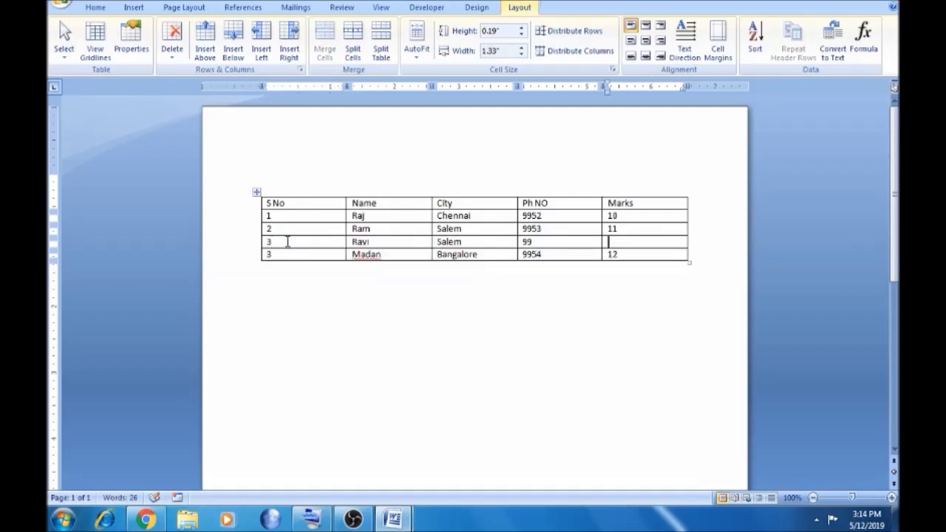
text(5)
click(327, 232)
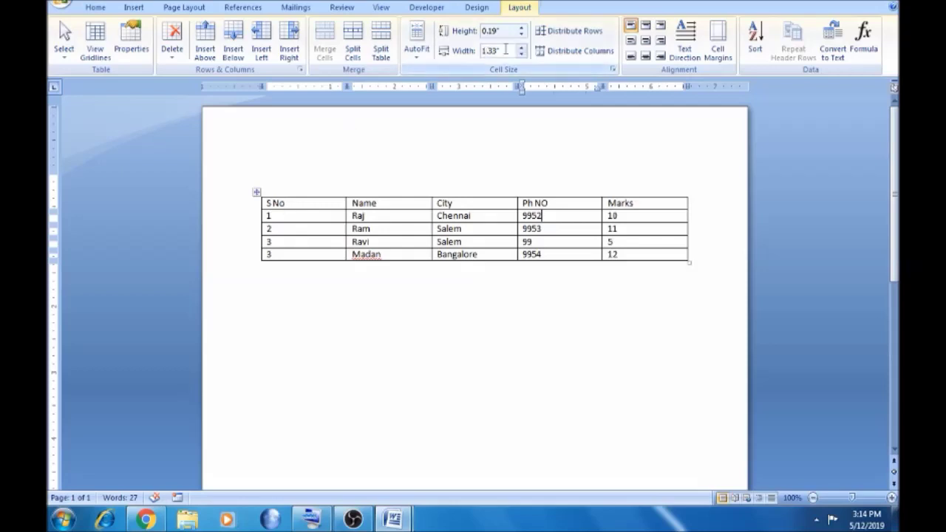
- Increase the height of the first data row to 0.7"
click(521, 29)
click(521, 30)
click(521, 29)
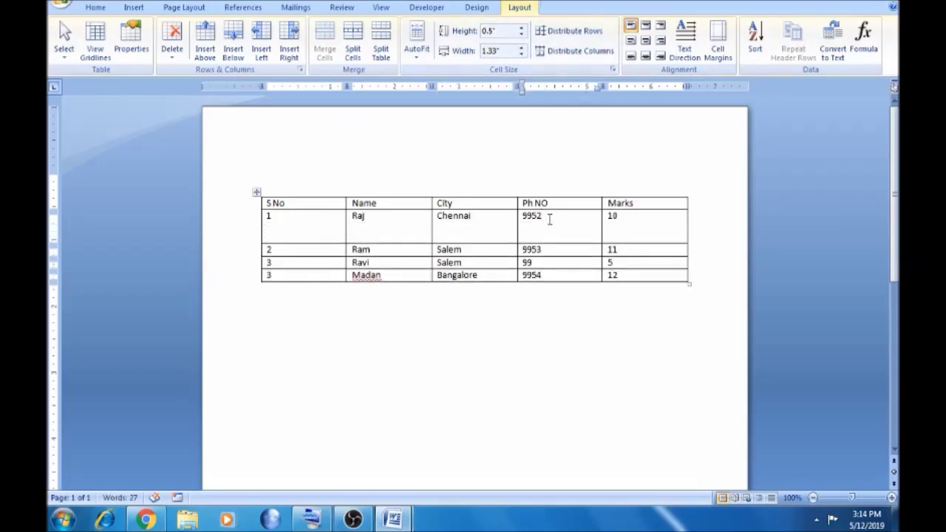
click(521, 30)
click(522, 31)
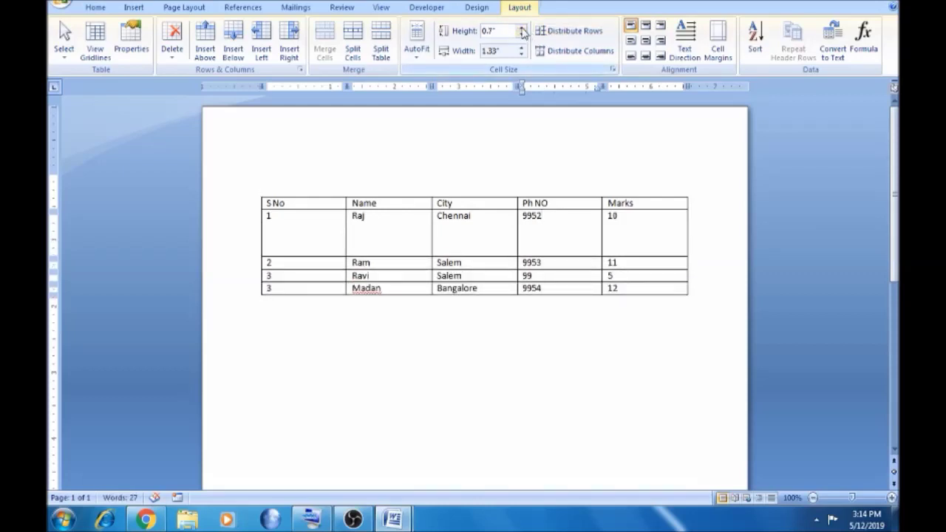
- Reduce the height of the first data row to 0.2"
click(522, 35)
click(522, 35)
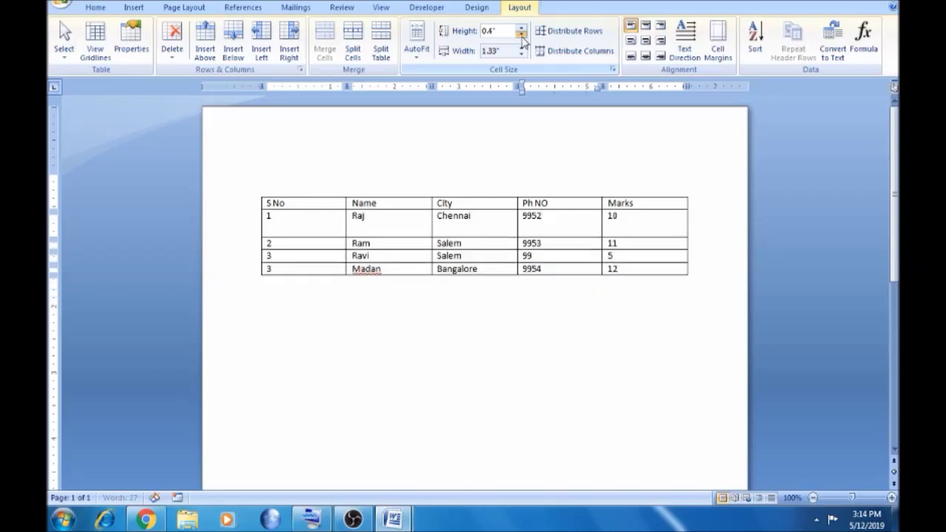
click(521, 35)
click(521, 35)
click(522, 34)
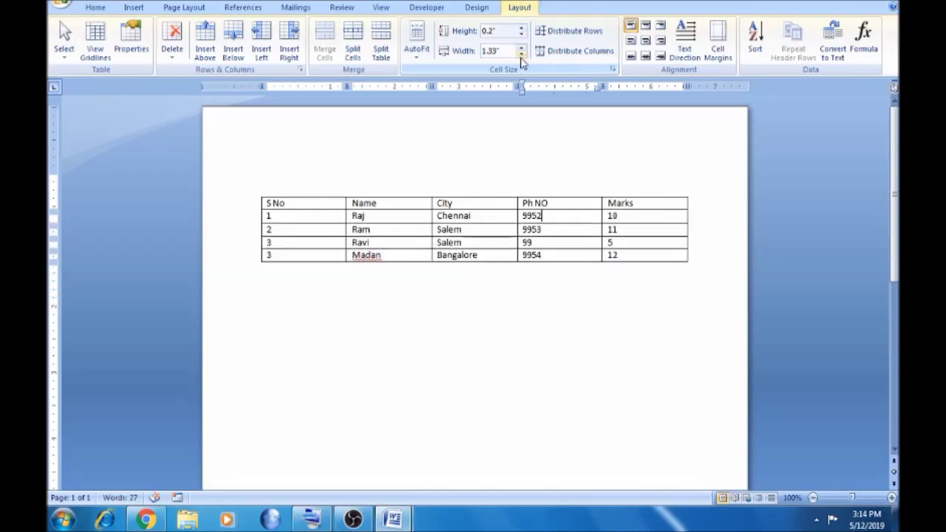
- Reduce the width of the Ph NO column to 0.6"
click(522, 55)
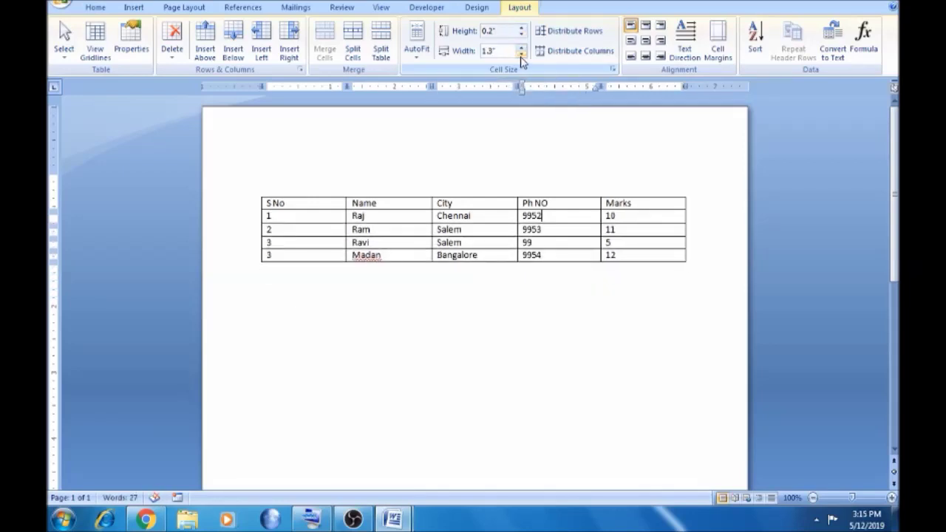
click(522, 54)
click(522, 54)
click(522, 54)
click(522, 54)
click(522, 55)
click(522, 55)
click(522, 55)
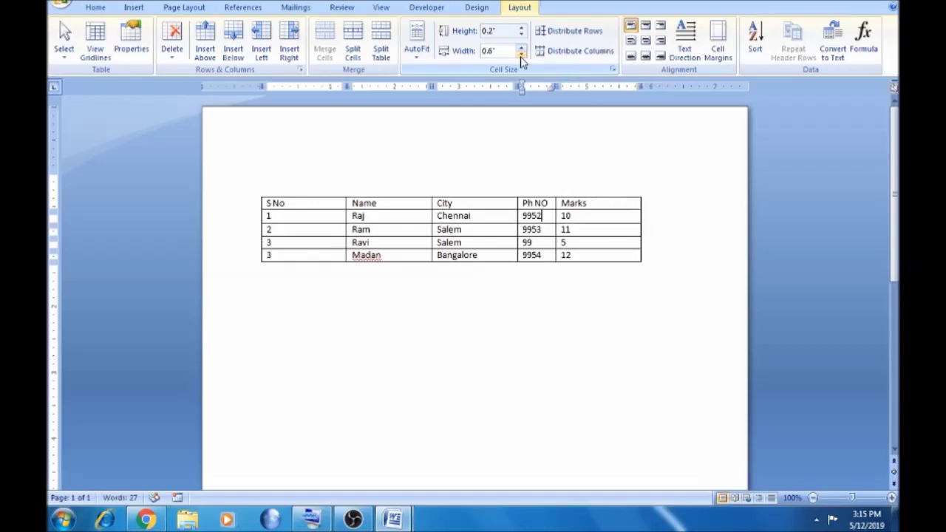
- Widen the Ph NO column to 1.4"
click(522, 48)
click(521, 49)
click(522, 48)
click(522, 48)
click(522, 48)
click(522, 48)
click(522, 48)
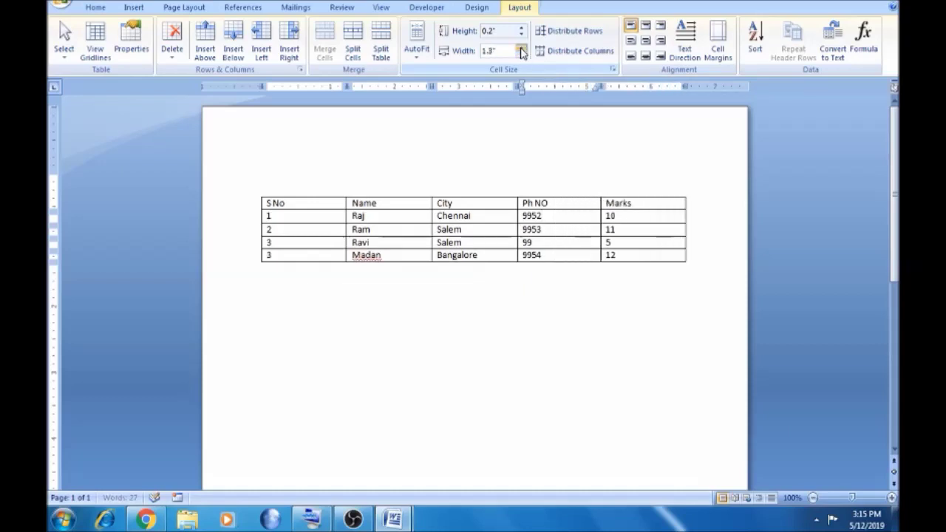
click(522, 48)
- Move the right indent of the Ph NO header cell inward to about the middle of the cell
click(583, 203)
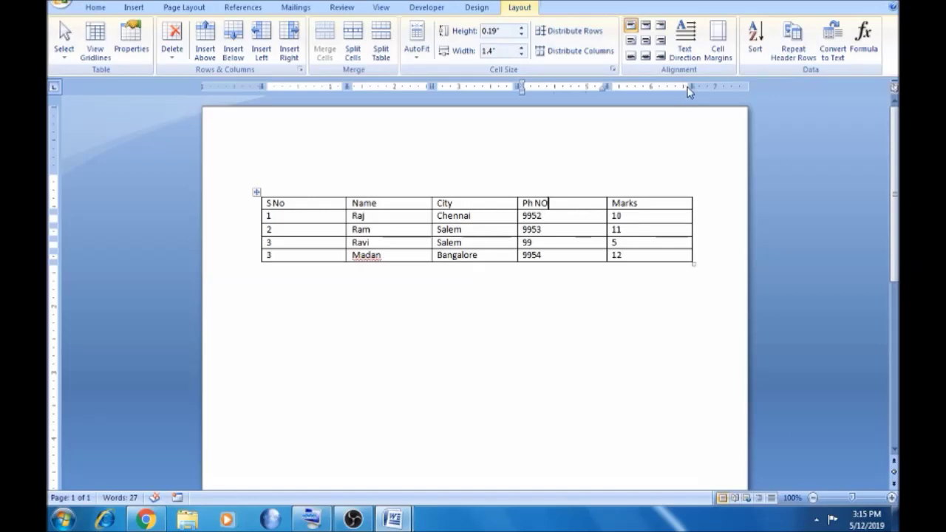
drag(604, 92, 559, 105)
key(Escape)
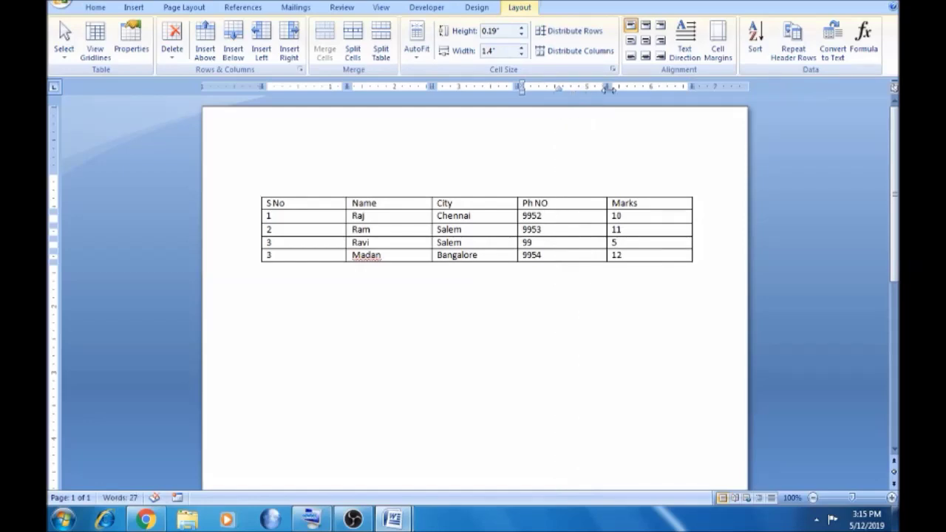
mouse_move(602, 87)
mouse_down()
mouse_move(575, 89)
mouse_move(608, 87)
mouse_up()
- Narrow the Marks column to about 0.9" and shift the whole table about 0.6" to the right
drag(692, 86, 664, 87)
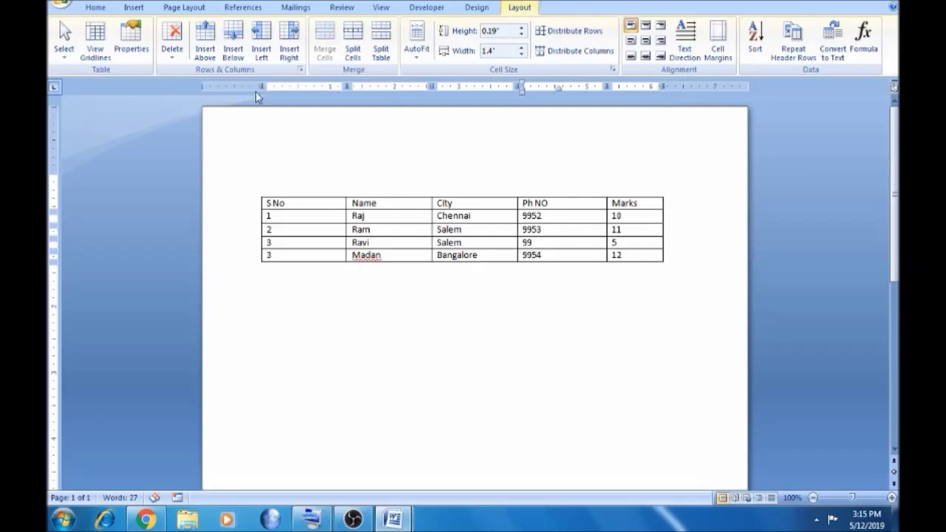
drag(265, 87, 301, 88)
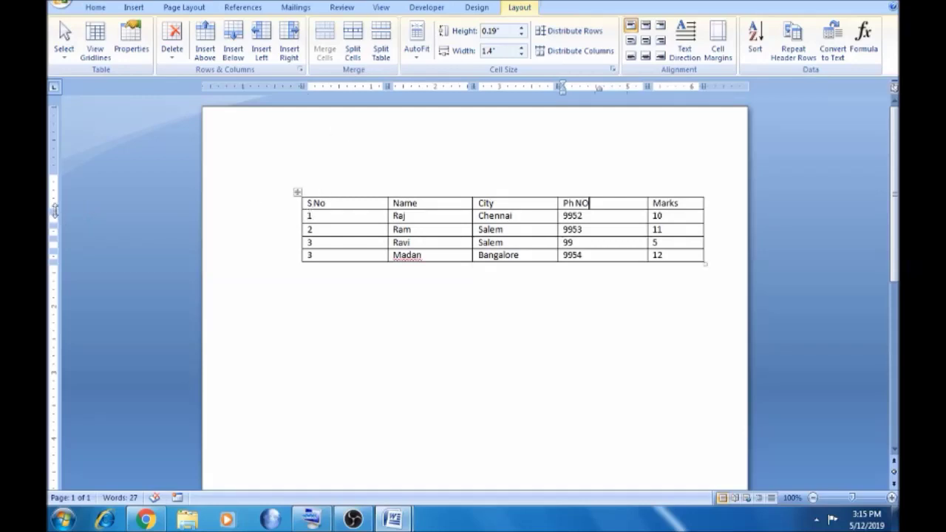
- Enlarge the header row's height to 0.51" and reduce it to 0.26"
drag(53, 211, 53, 232)
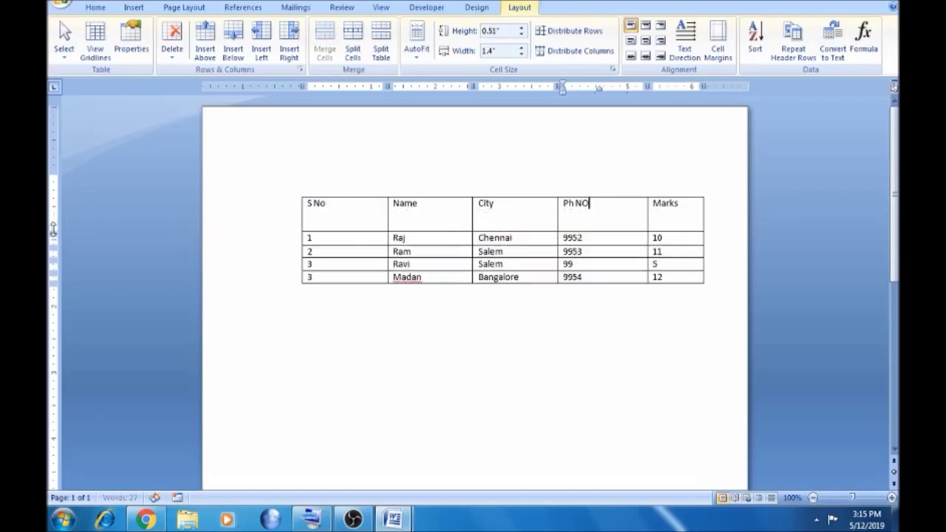
drag(53, 229, 54, 213)
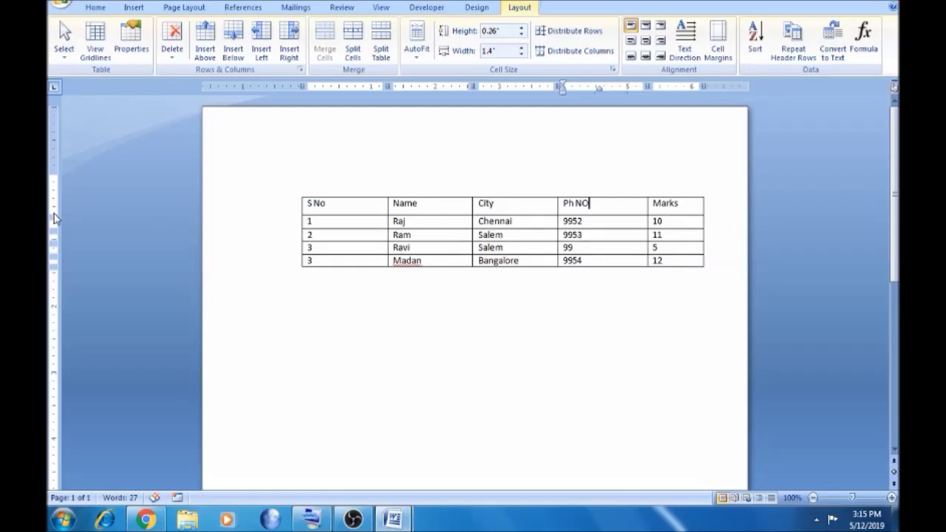